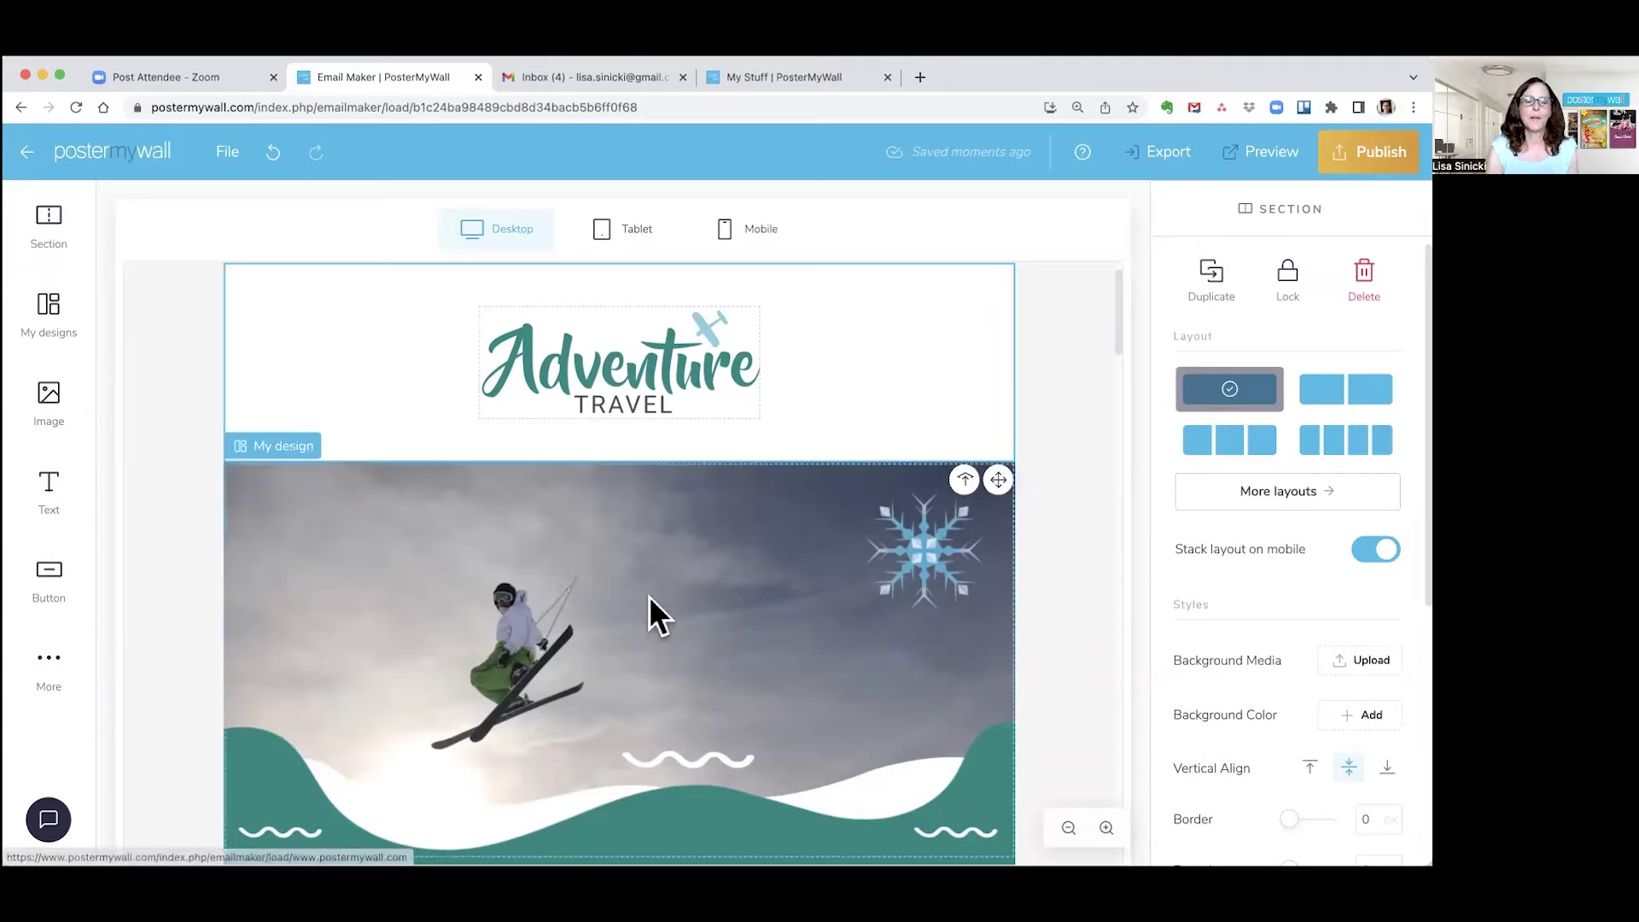
pyautogui.scroll(-1, 648, 597)
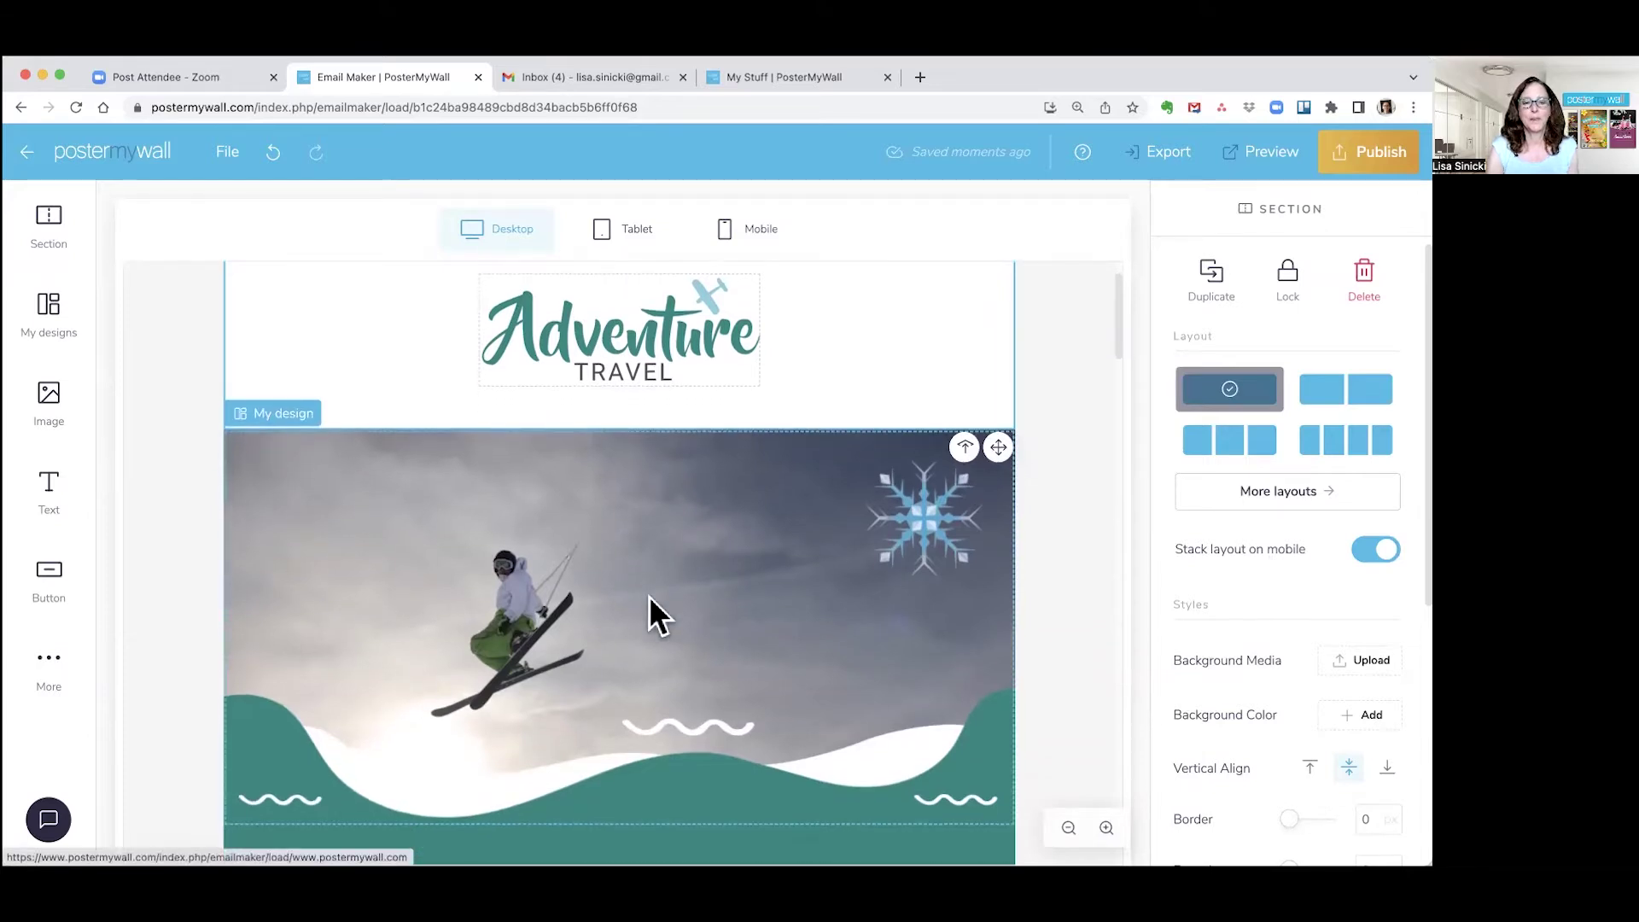
pyautogui.scroll(-3, 650, 598)
pyautogui.scroll(-3, 650, 599)
pyautogui.scroll(-2, 649, 596)
pyautogui.scroll(-1, 649, 597)
pyautogui.scroll(-4, 649, 597)
pyautogui.scroll(-3, 649, 597)
pyautogui.scroll(-4, 649, 595)
pyautogui.scroll(-3, 649, 595)
pyautogui.scroll(-3, 650, 595)
pyautogui.scroll(-4, 649, 595)
pyautogui.scroll(-4, 649, 595)
pyautogui.scroll(-4, 650, 596)
pyautogui.scroll(-4, 649, 596)
pyautogui.scroll(-2, 650, 595)
pyautogui.scroll(-4, 649, 596)
pyautogui.scroll(-1, 648, 595)
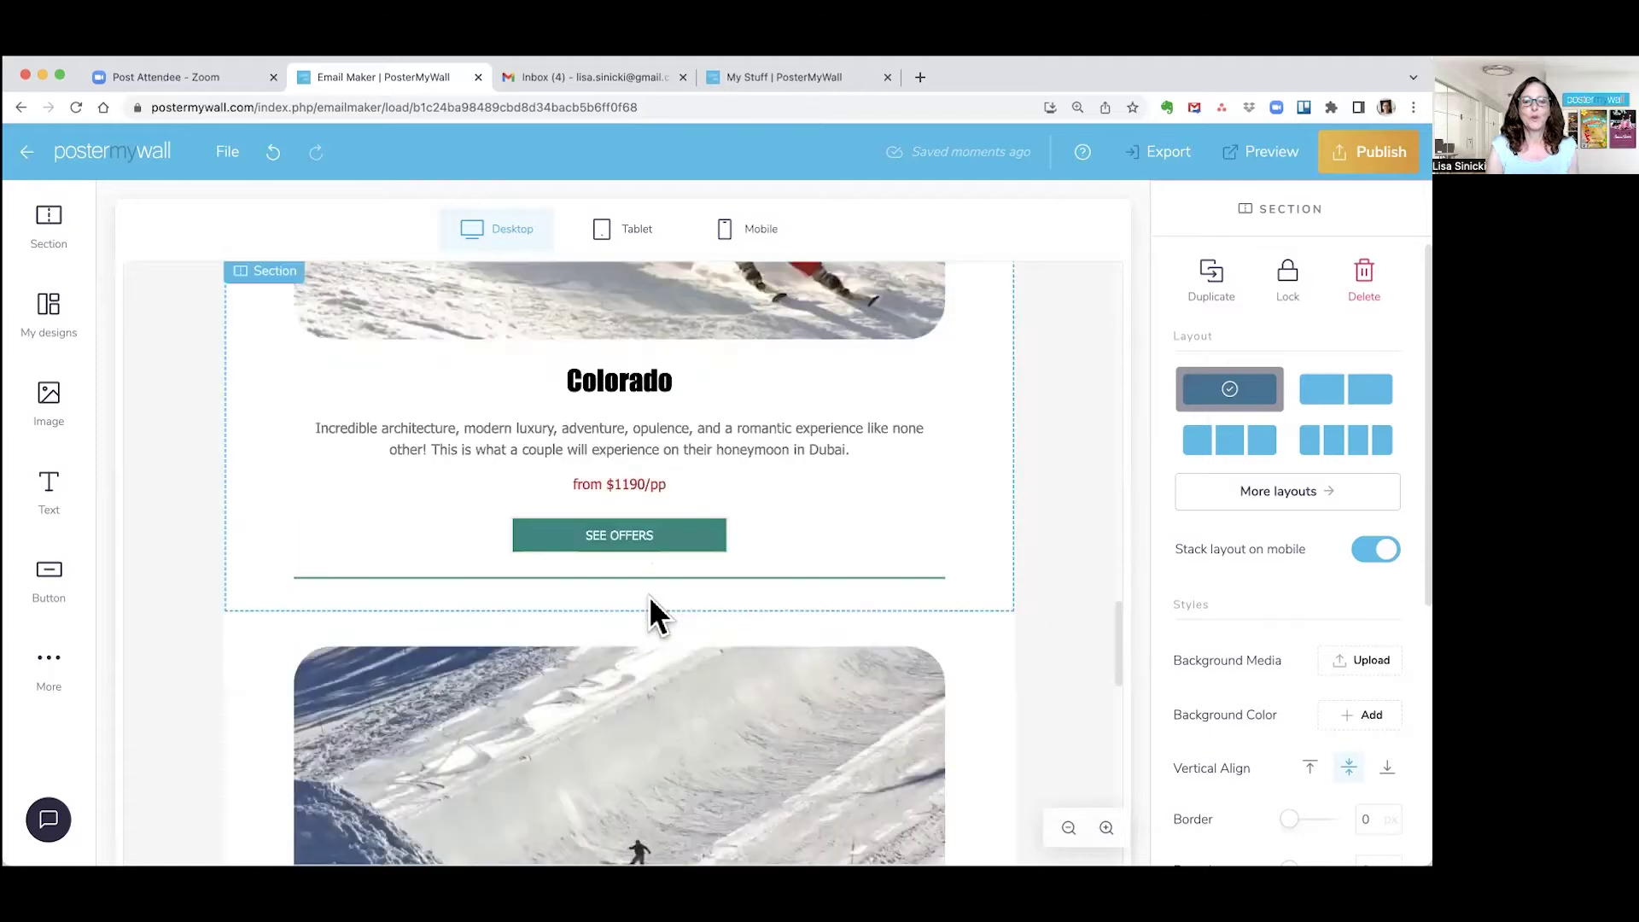
pyautogui.scroll(-4, 650, 595)
pyautogui.scroll(4, 648, 596)
pyautogui.scroll(4, 650, 598)
pyautogui.scroll(4, 650, 598)
pyautogui.scroll(4, 650, 598)
pyautogui.scroll(1, 649, 597)
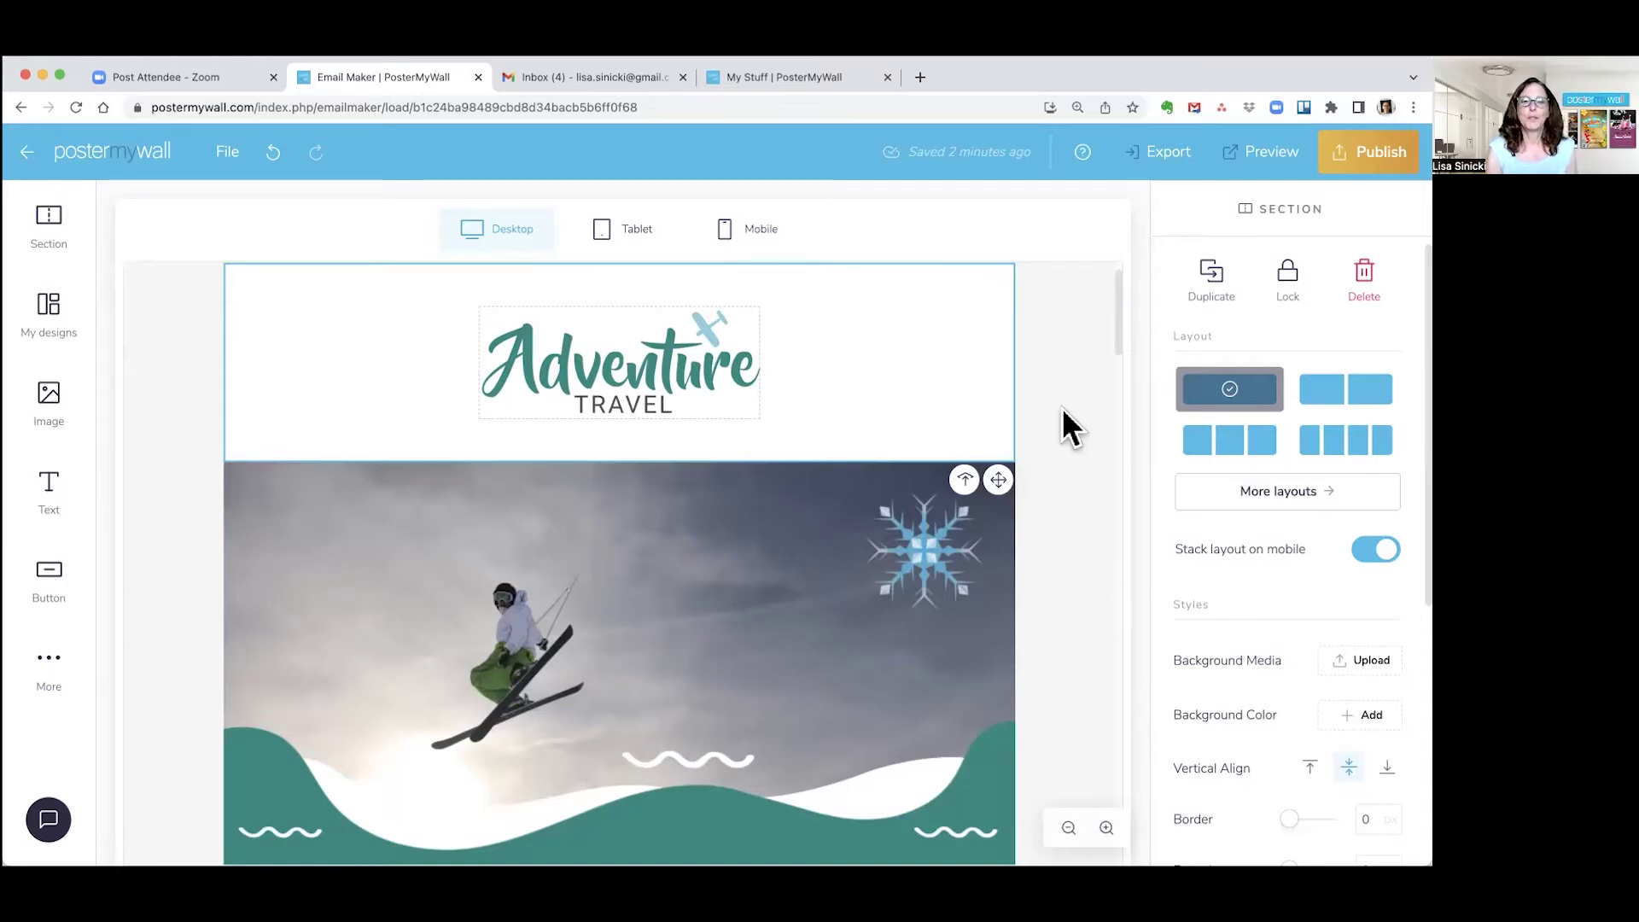
pyautogui.scroll(-1, 716, 585)
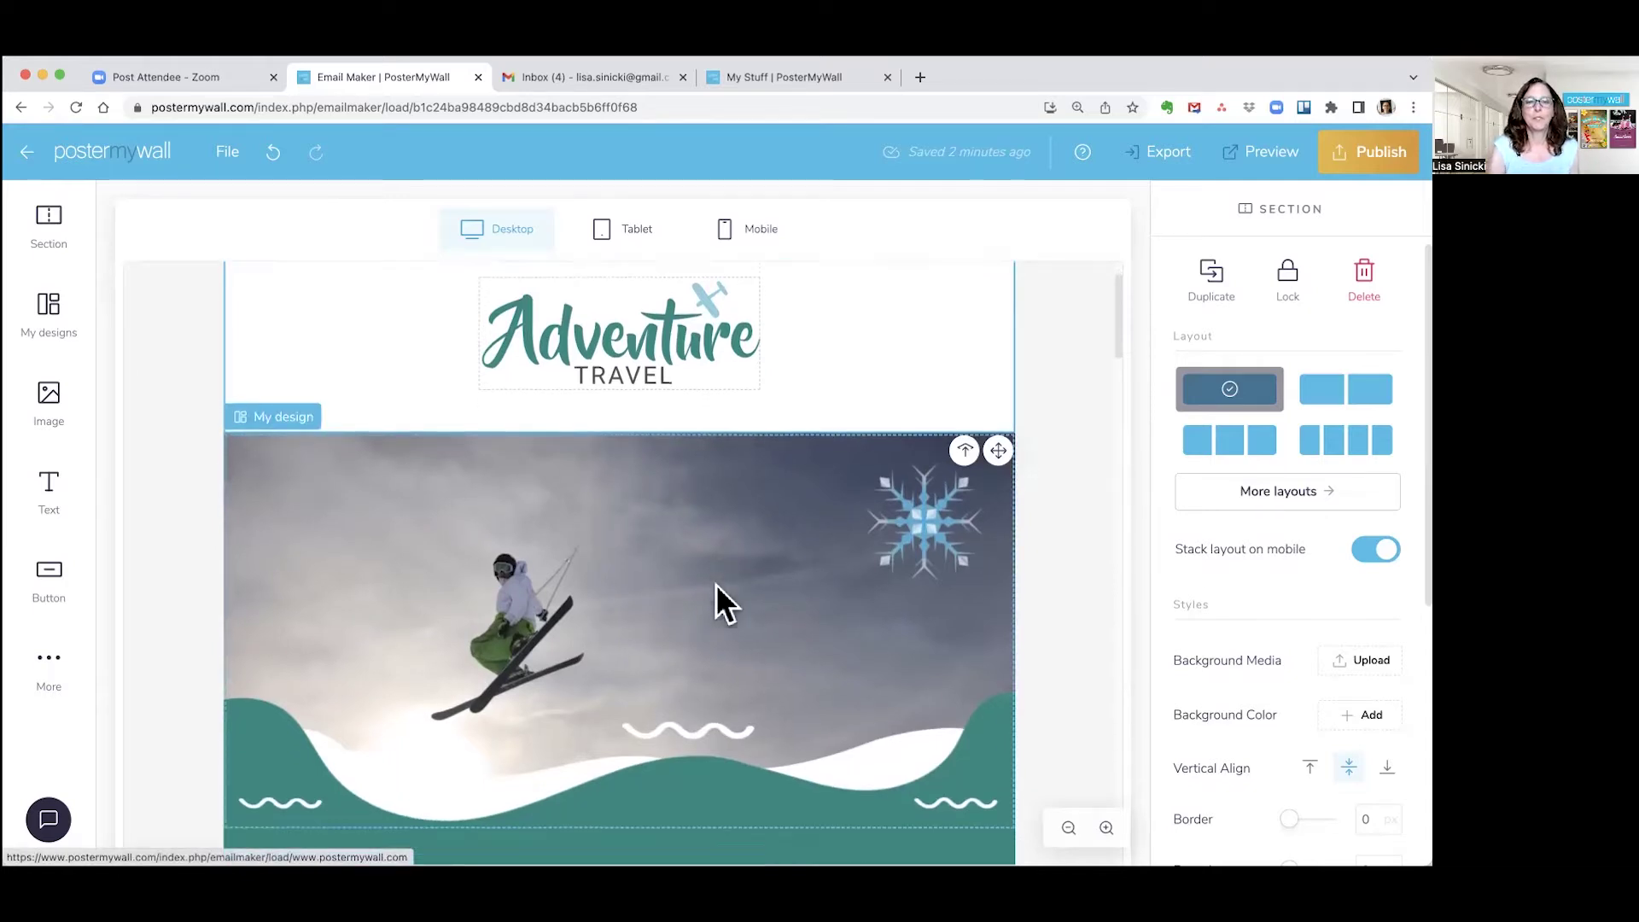
pyautogui.scroll(-3, 716, 584)
pyautogui.scroll(-3, 716, 584)
pyautogui.scroll(-2, 716, 584)
pyautogui.scroll(-1, 715, 584)
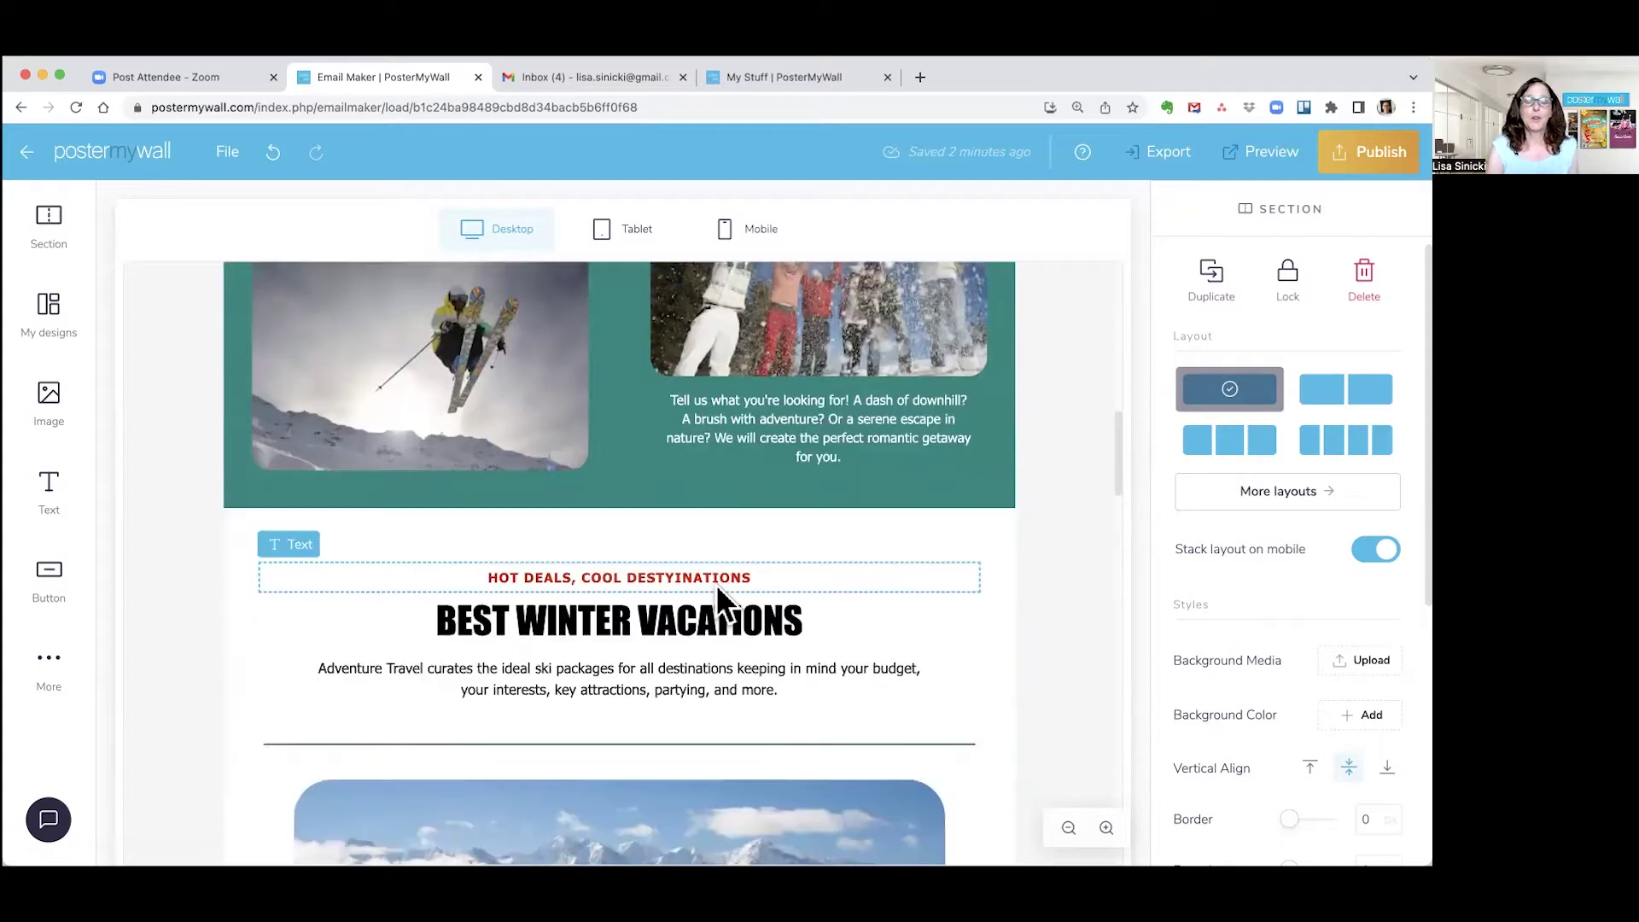
pyautogui.scroll(1, 716, 585)
pyautogui.scroll(5, 716, 583)
pyautogui.scroll(2, 715, 585)
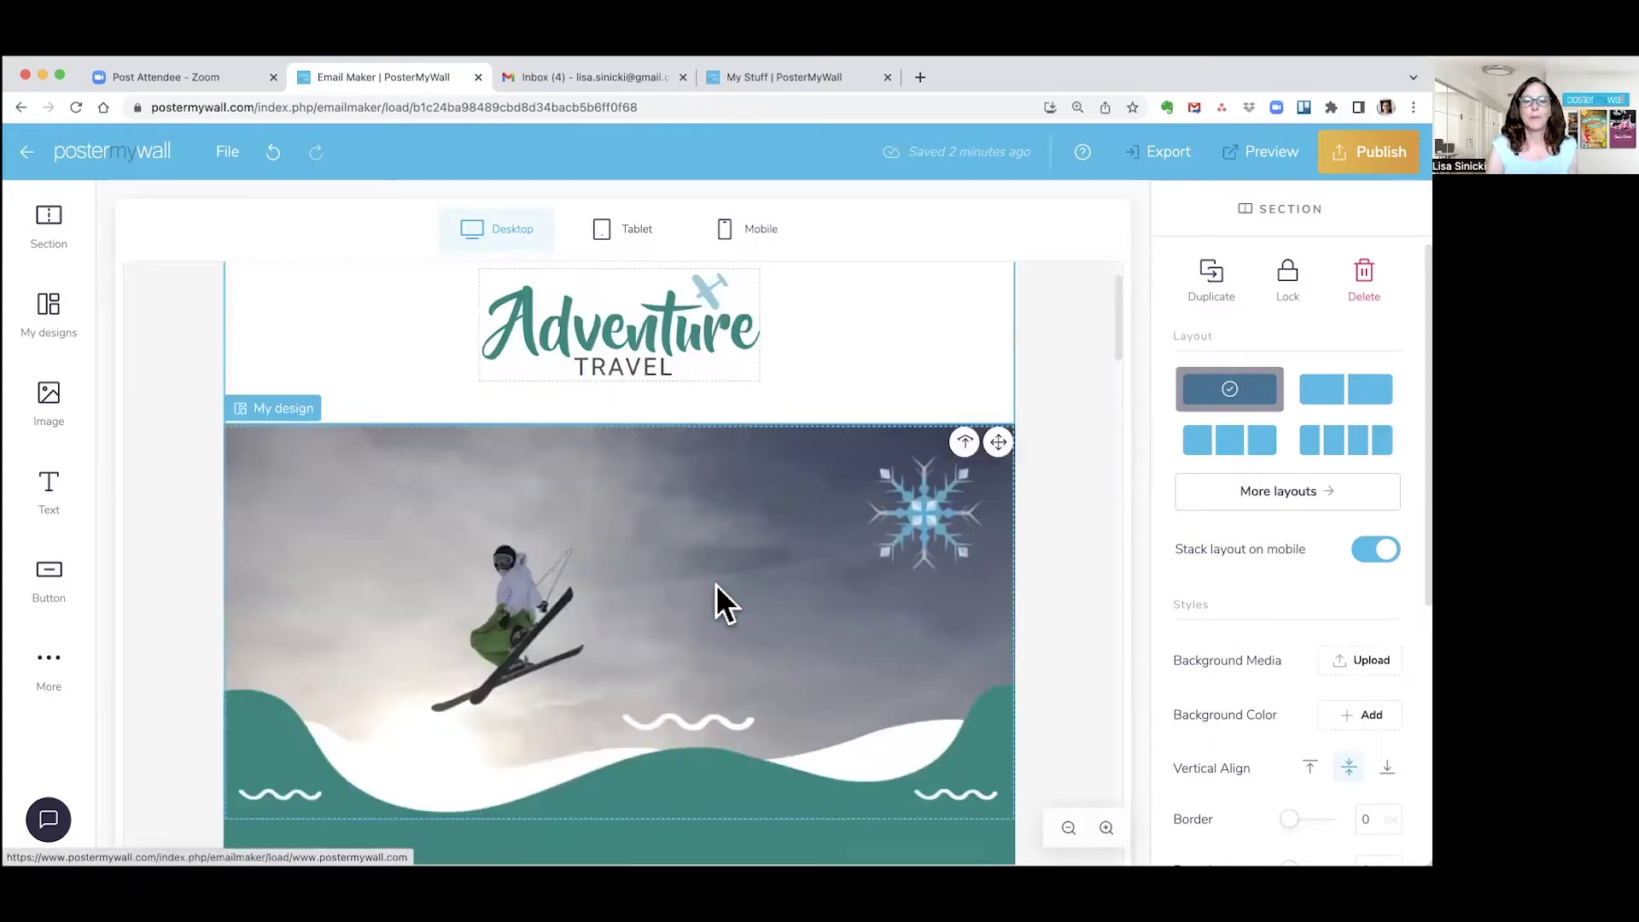
pyautogui.scroll(1, 820, 457)
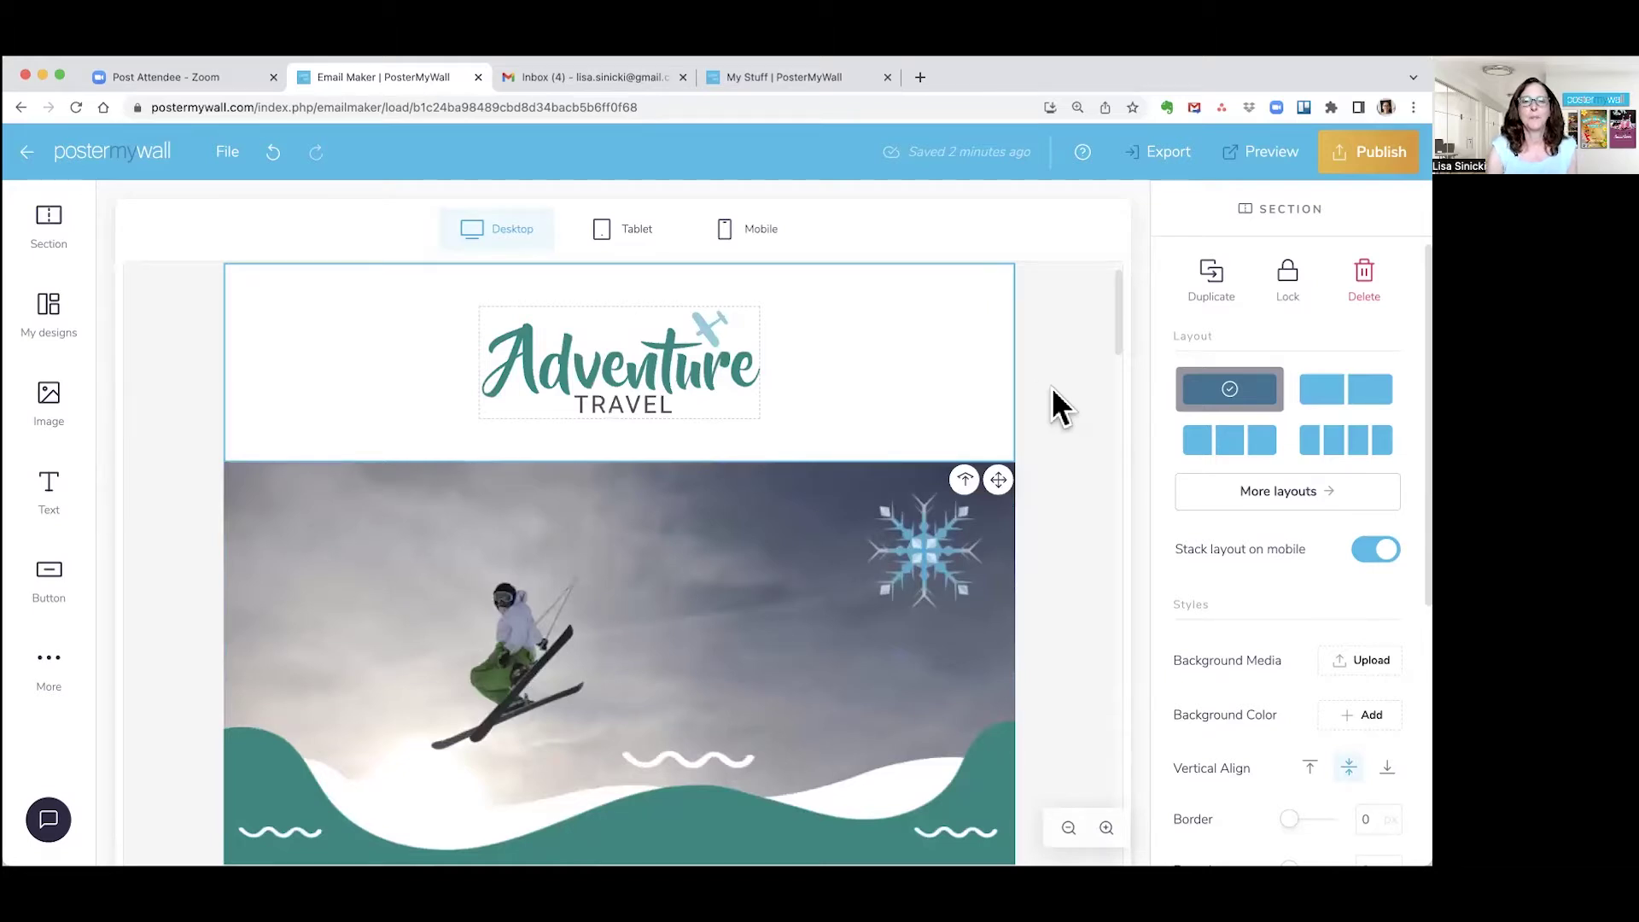
# Preview the email design at tablet width, then at mobile width
pyautogui.click(607, 244)
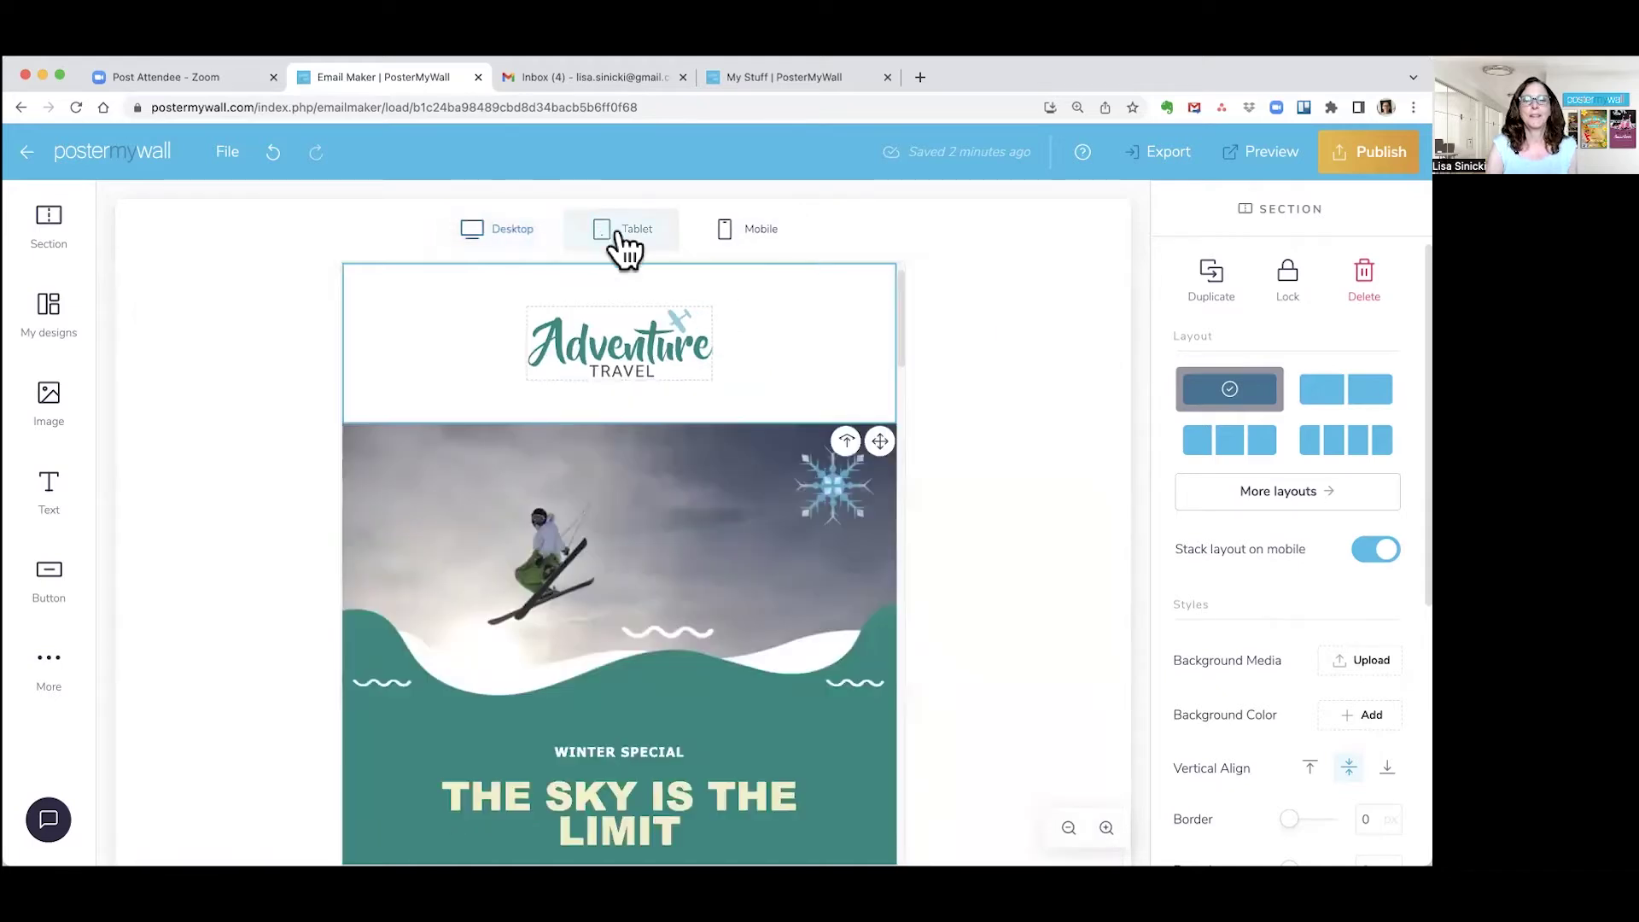
pyautogui.click(758, 237)
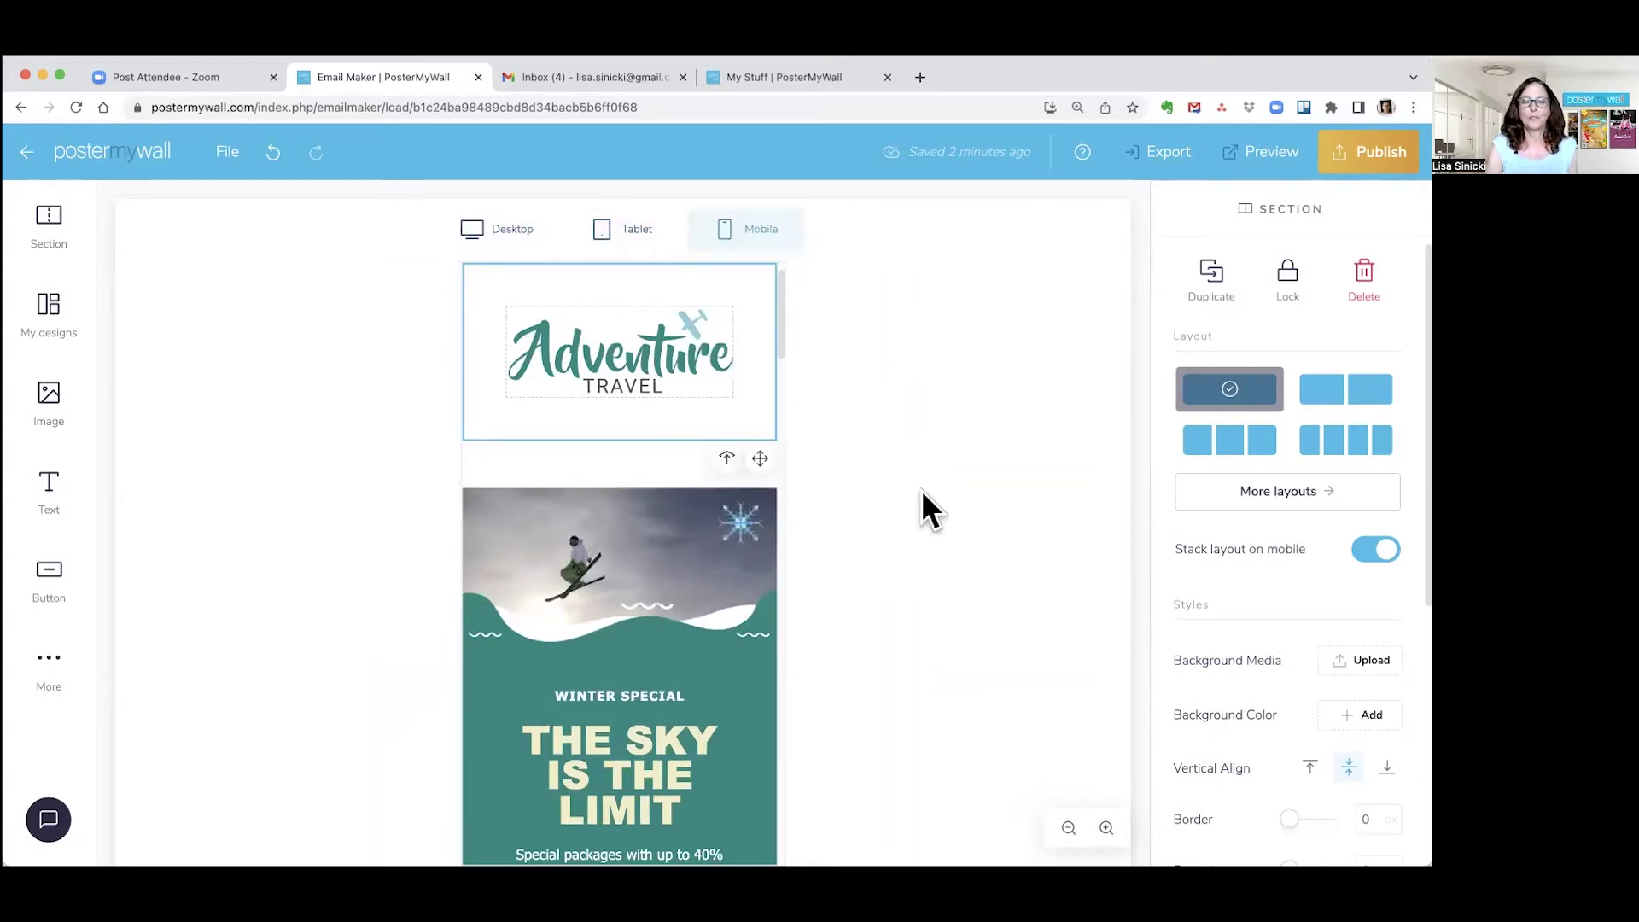
pyautogui.scroll(-5, 673, 697)
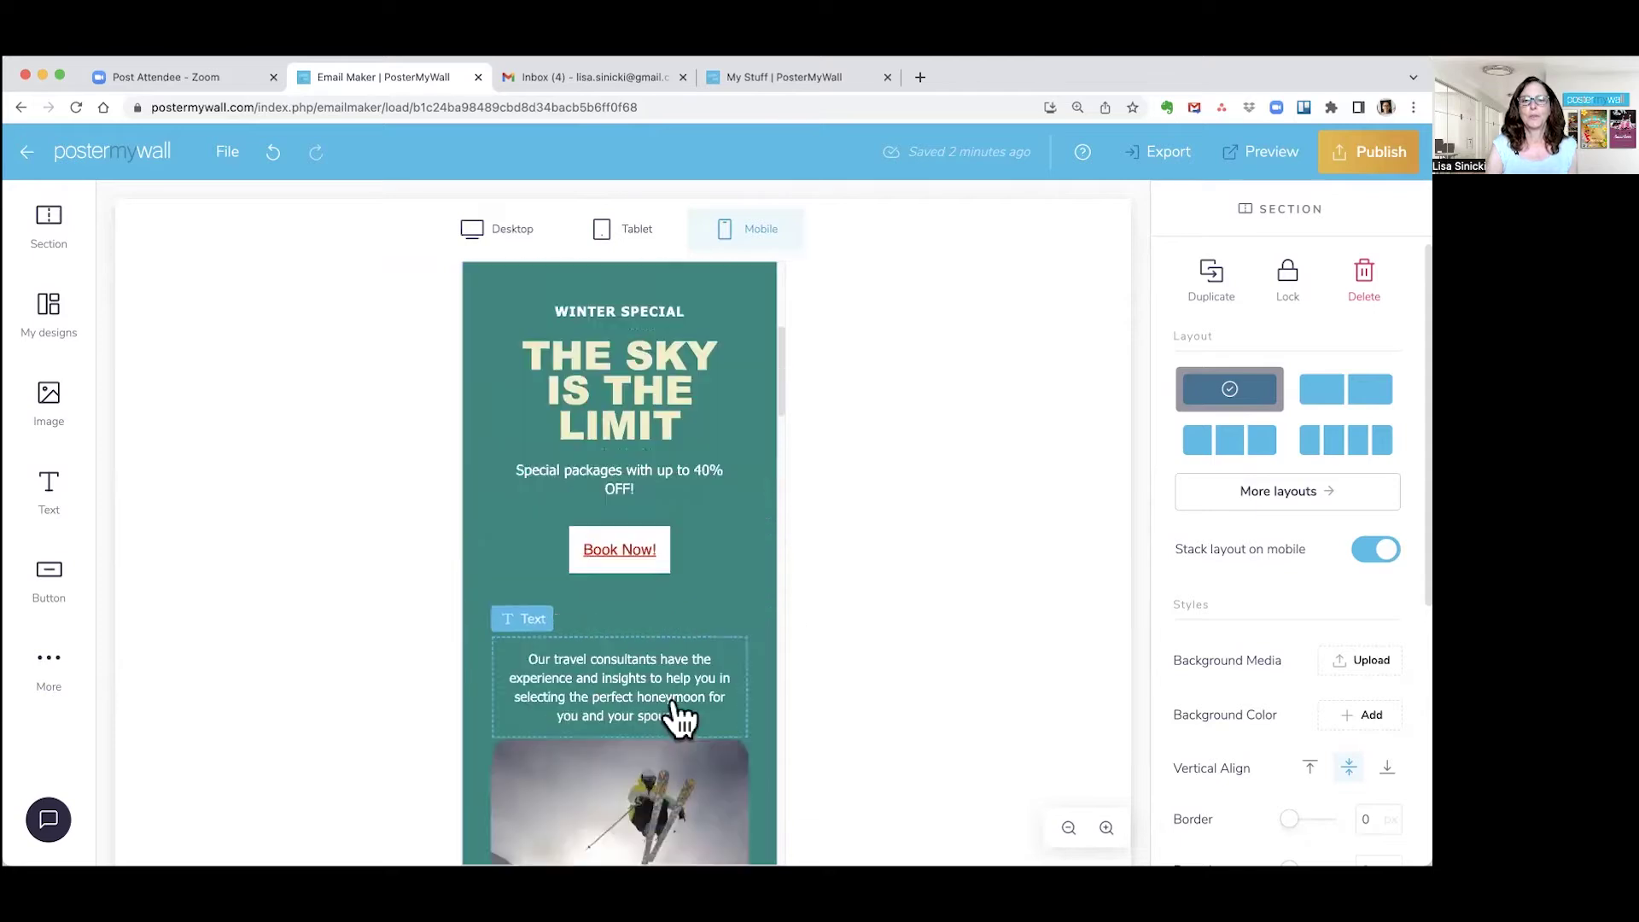
pyautogui.scroll(-3, 672, 706)
pyautogui.scroll(-2, 678, 717)
pyautogui.scroll(5, 679, 717)
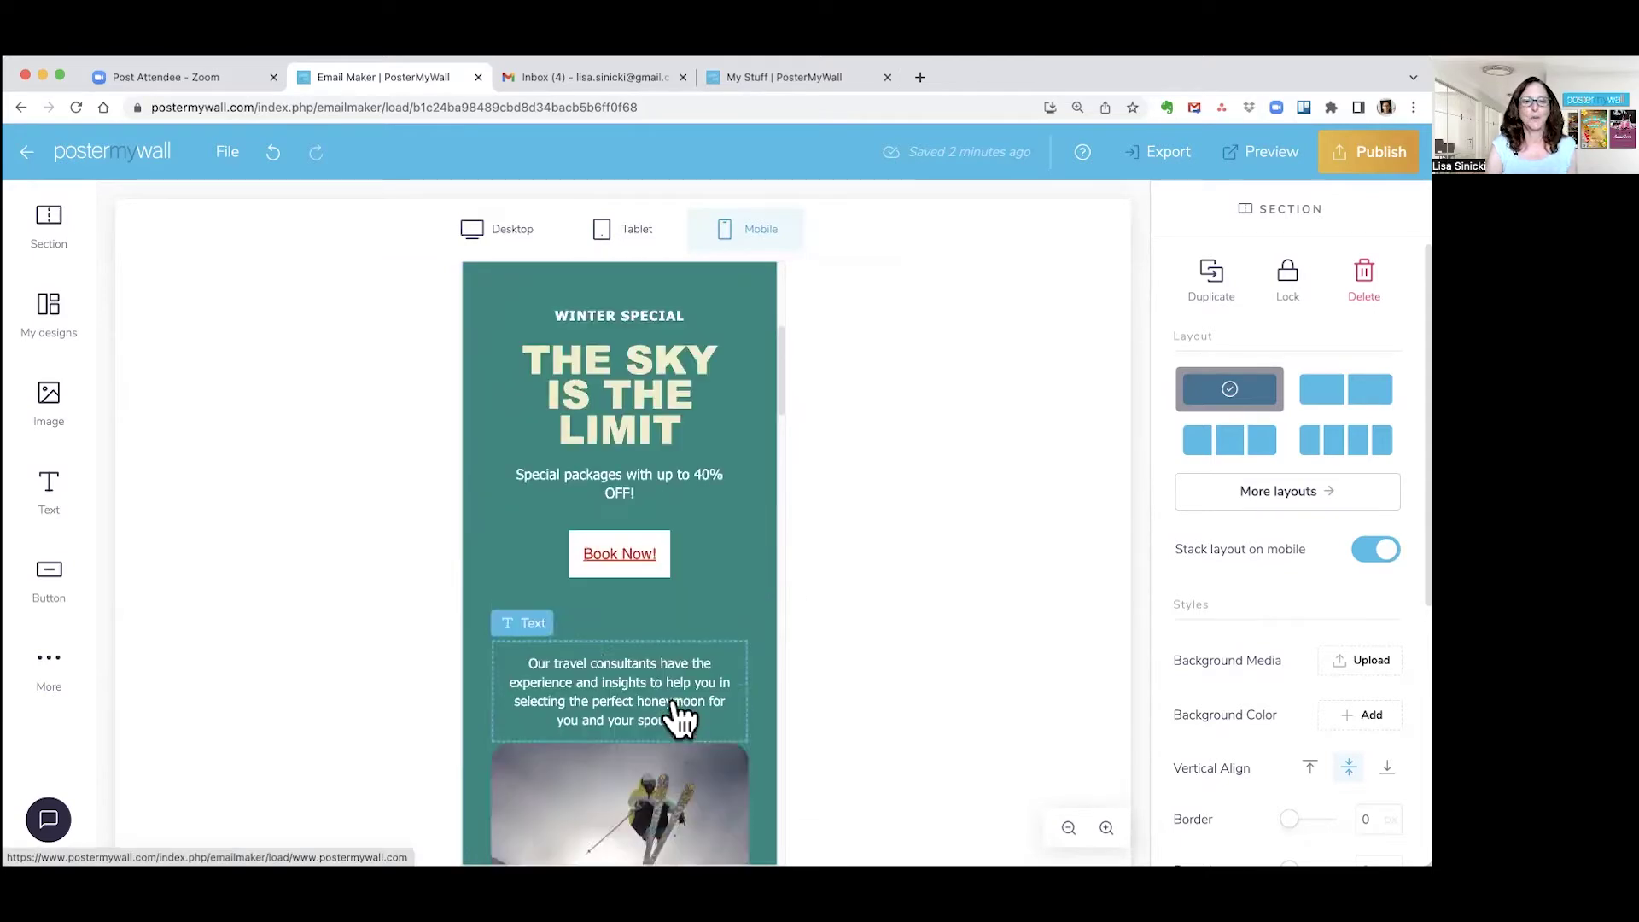
pyautogui.scroll(5, 679, 721)
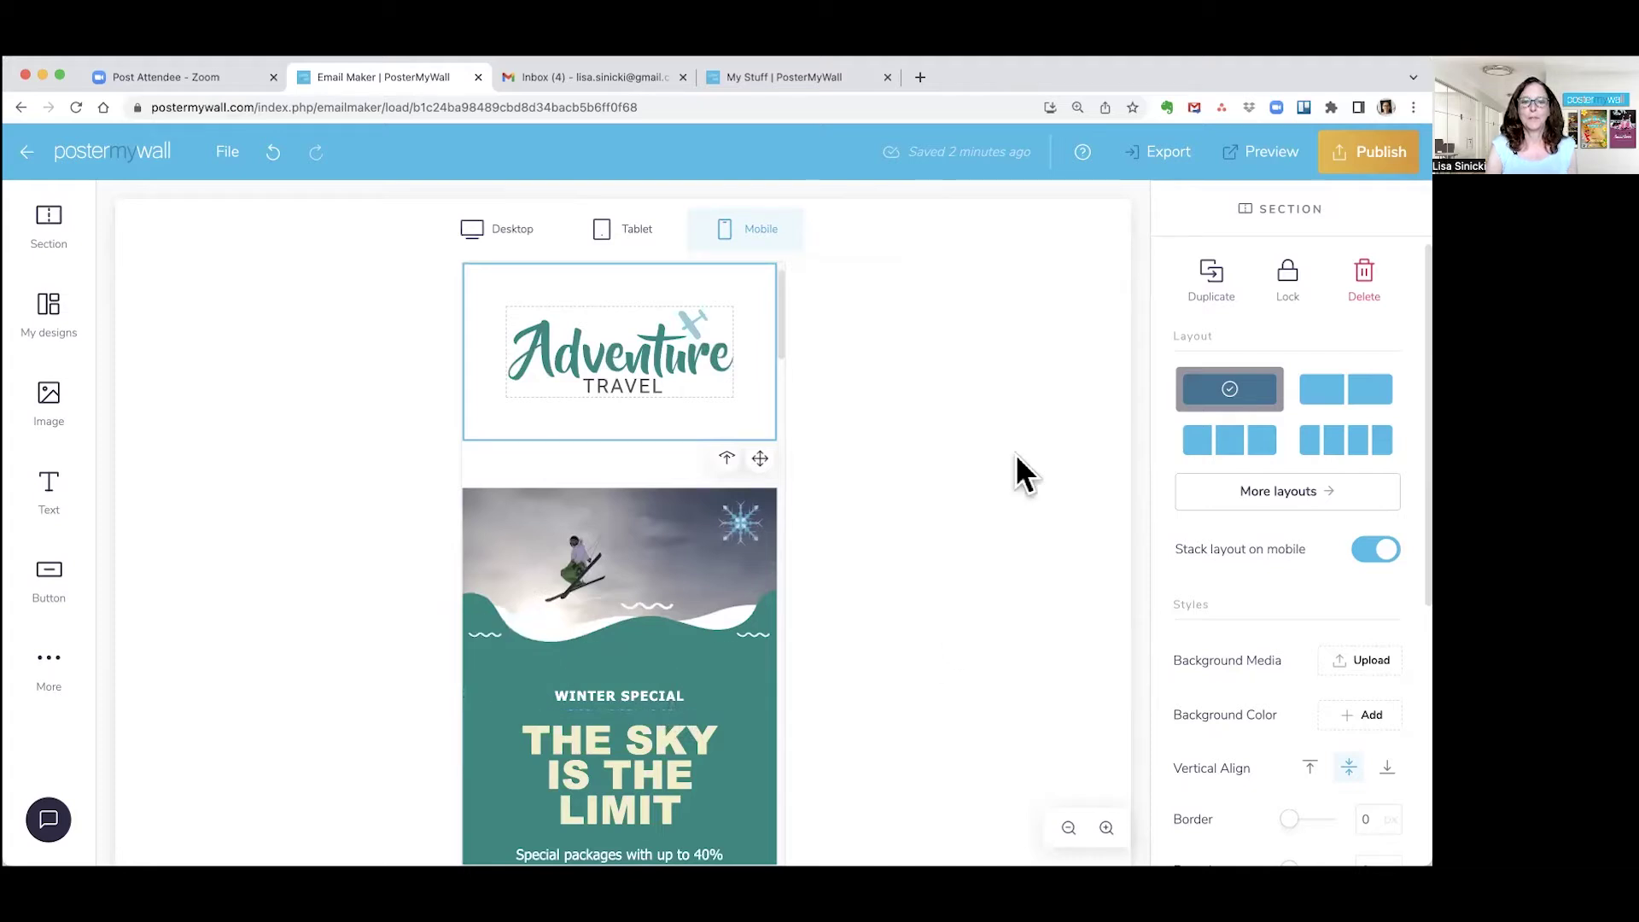
# Start publishing, then preview the email at tablet, mobile and desktop widths
pyautogui.click(1380, 180)
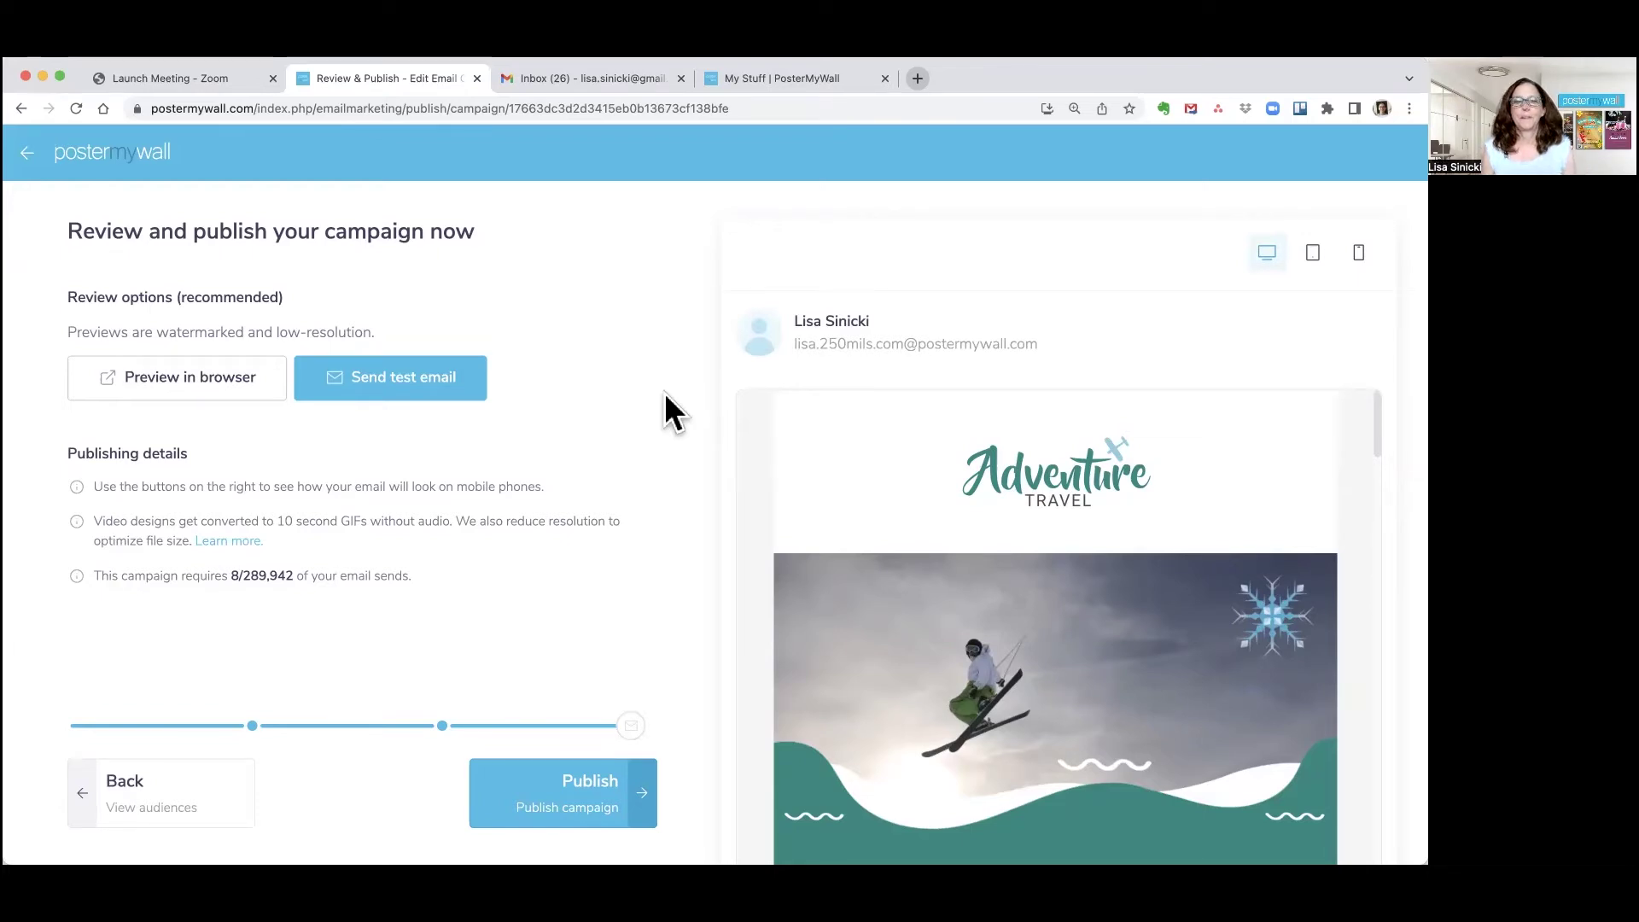
pyautogui.click(1312, 253)
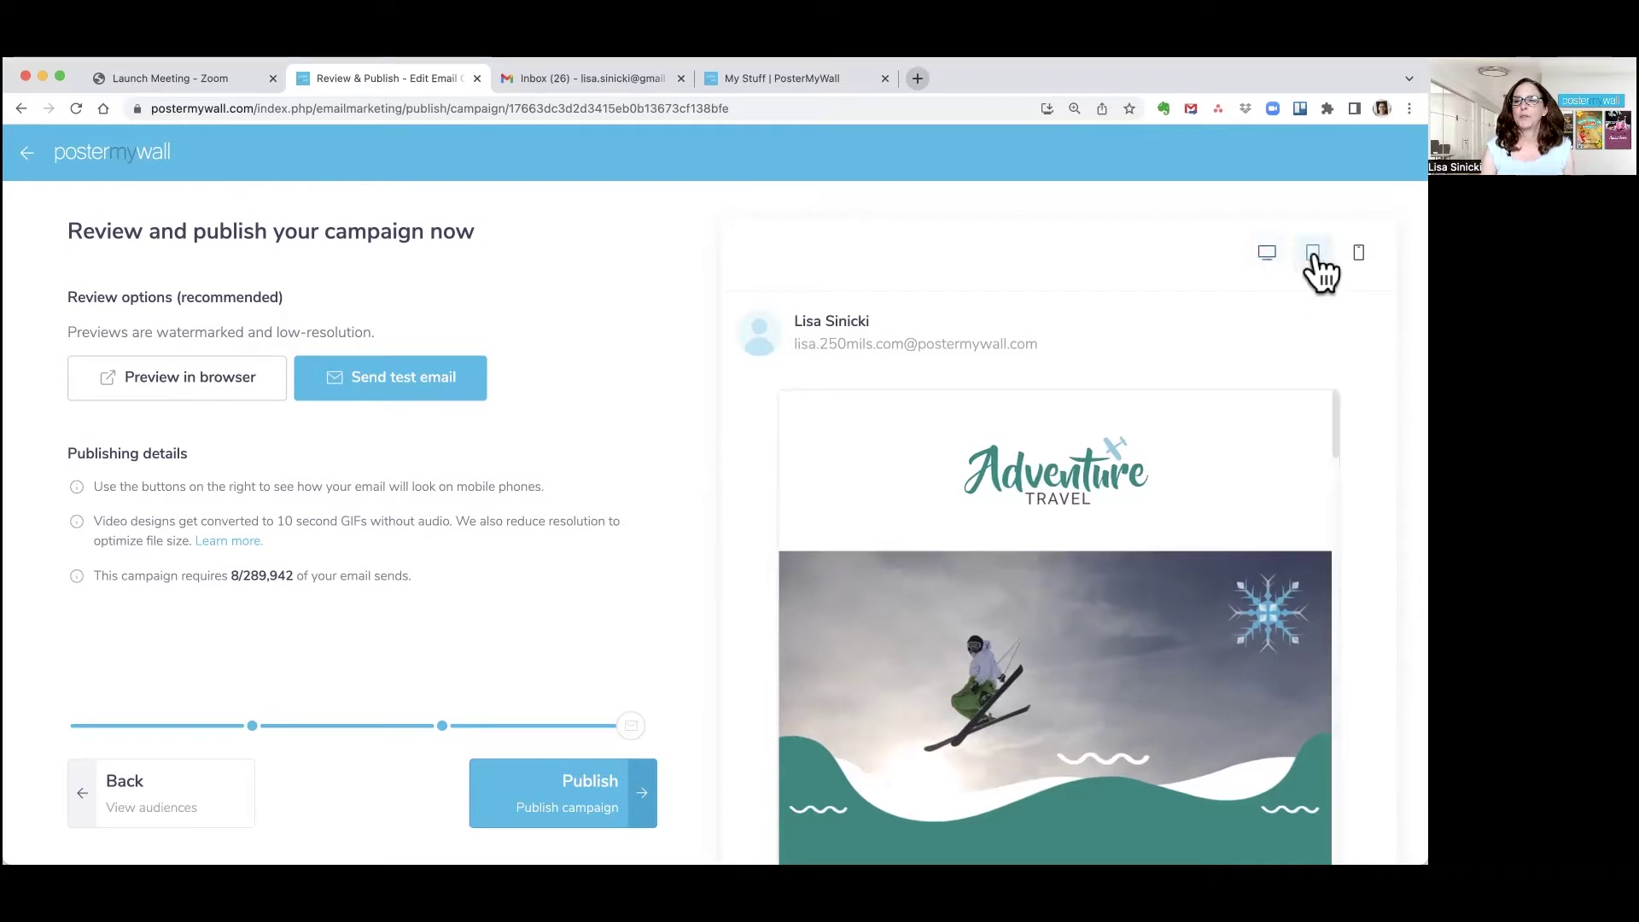
pyautogui.click(1358, 252)
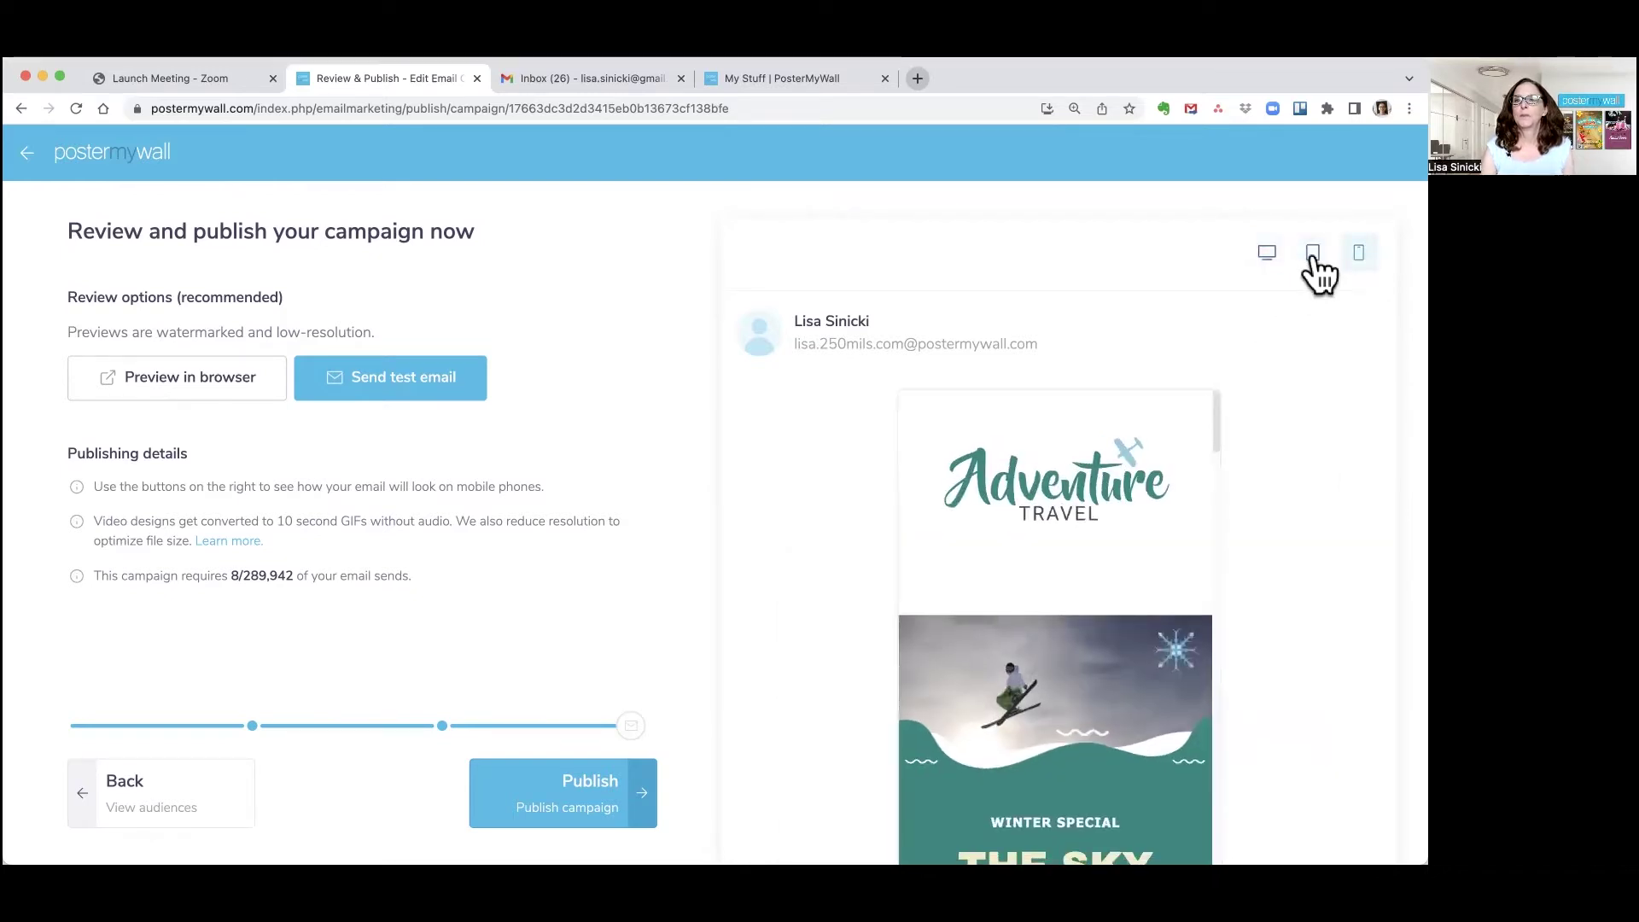
pyautogui.click(1266, 254)
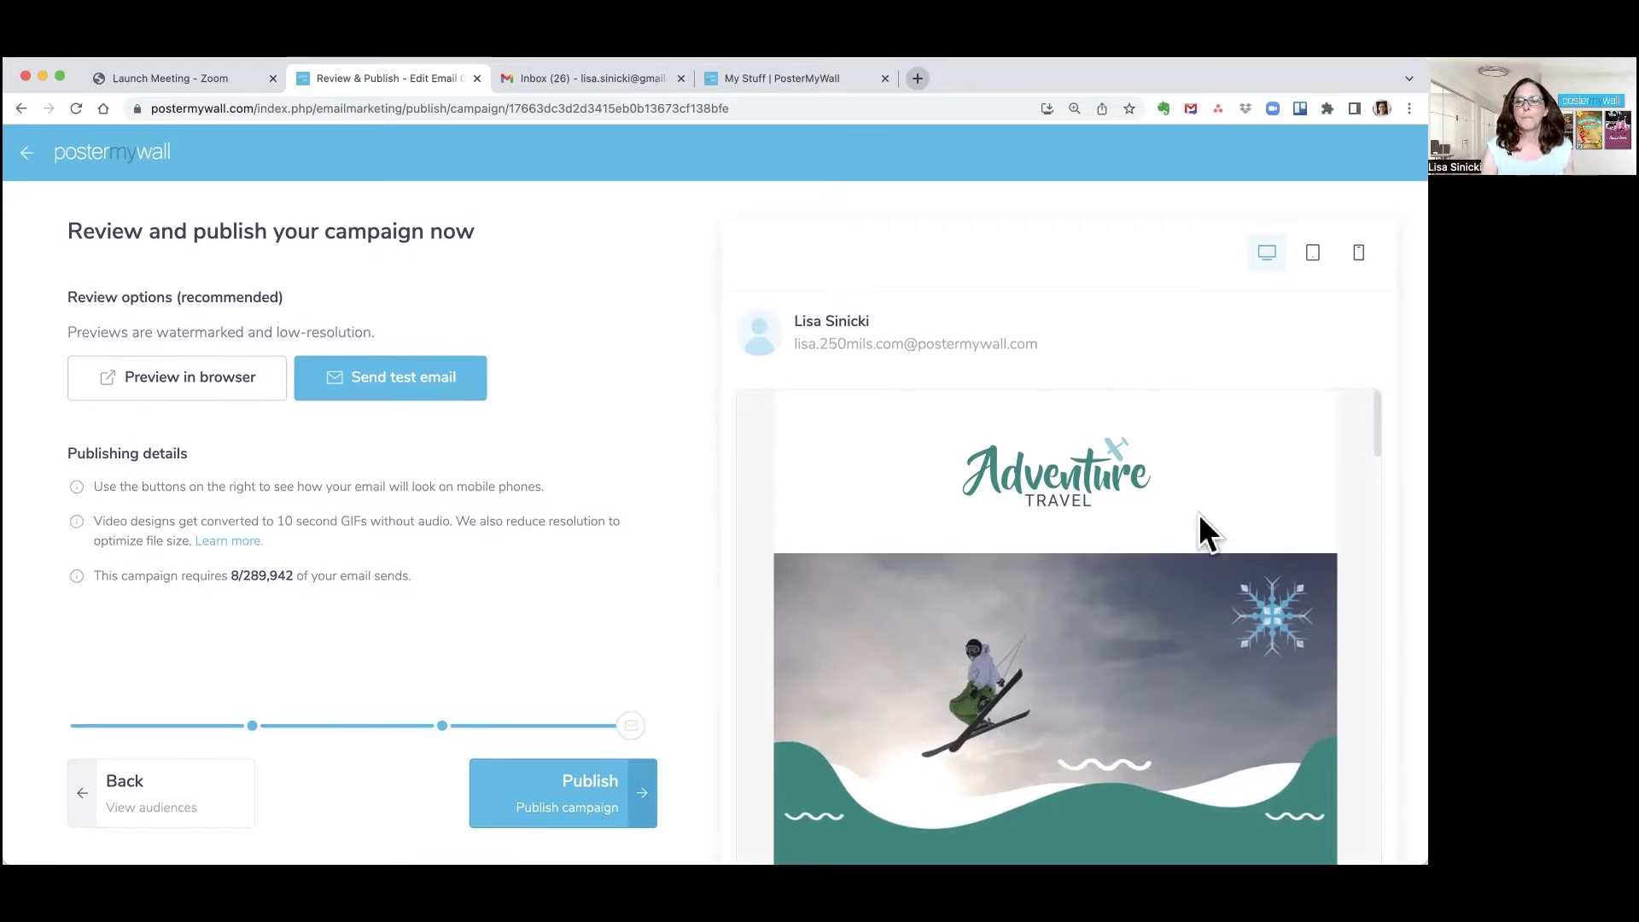
pyautogui.scroll(-5, 1222, 545)
pyautogui.scroll(-5, 1230, 564)
pyautogui.scroll(-5, 1229, 563)
pyautogui.scroll(-5, 1233, 556)
pyautogui.scroll(-5, 1232, 556)
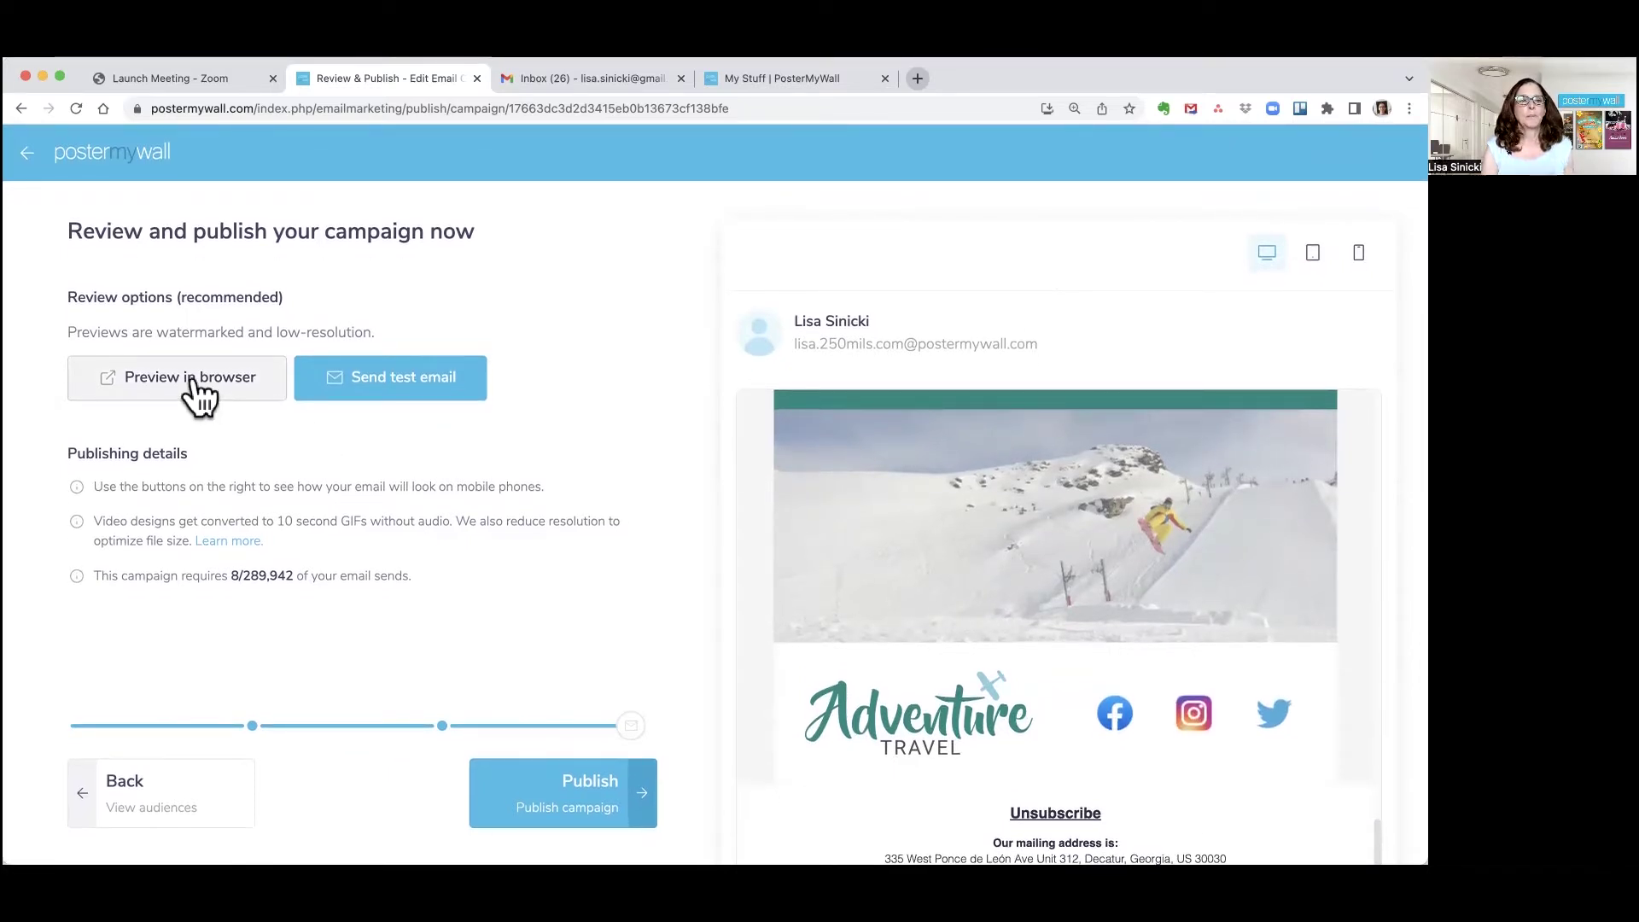
# Open the Adventure Travel email preview in a new browser tab
pyautogui.click(193, 381)
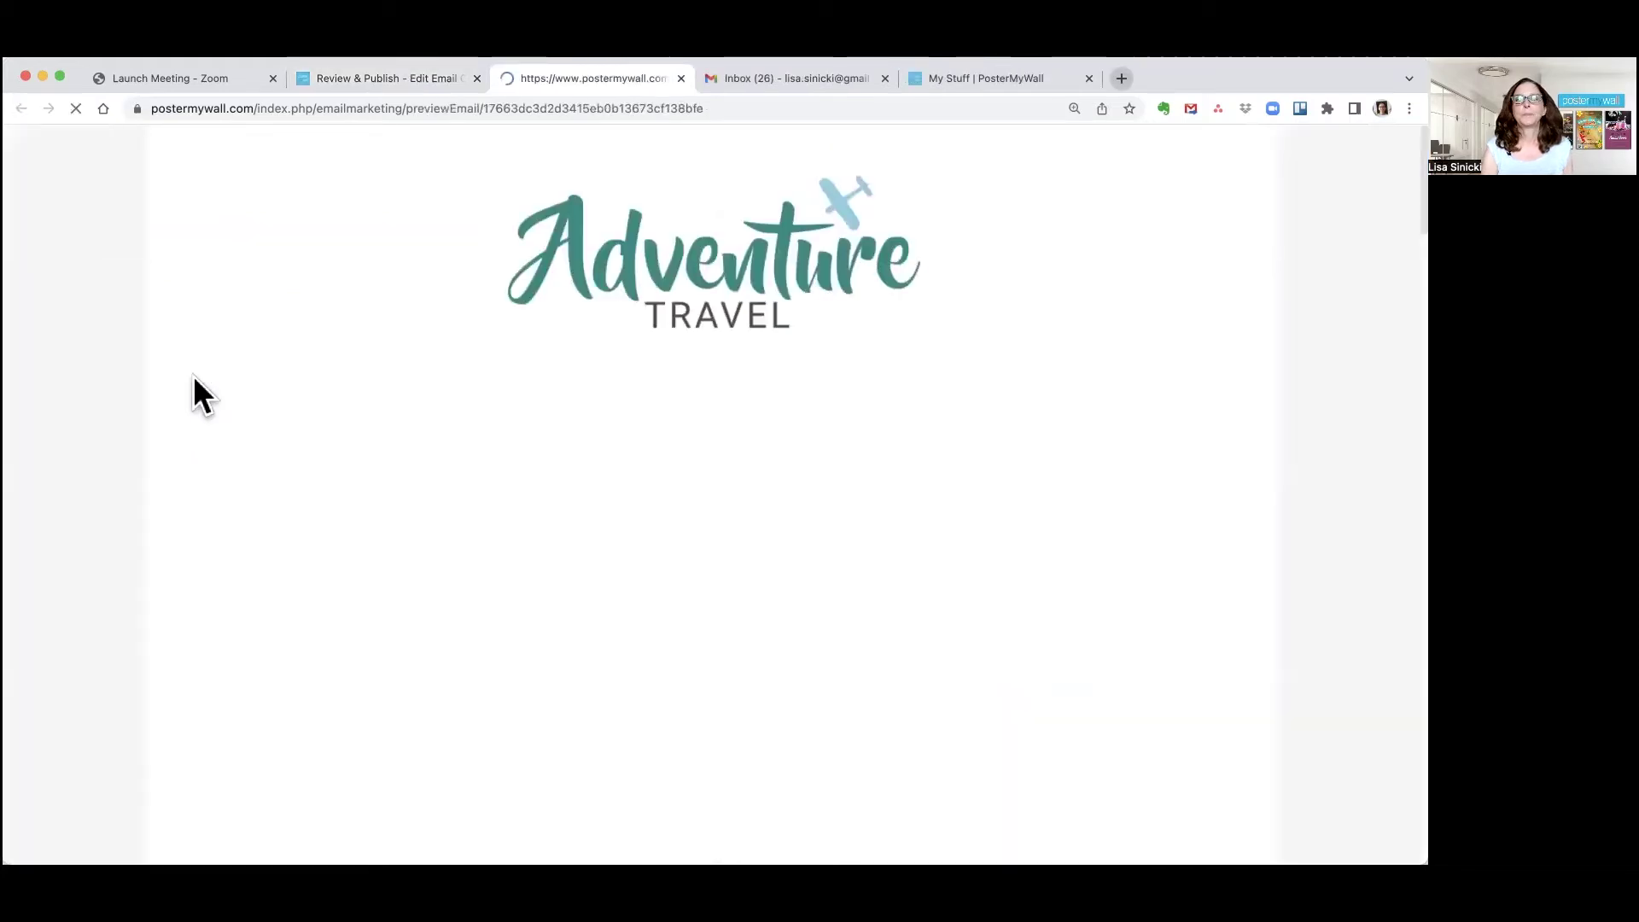
pyautogui.scroll(-1, 468, 650)
pyautogui.scroll(-5, 468, 641)
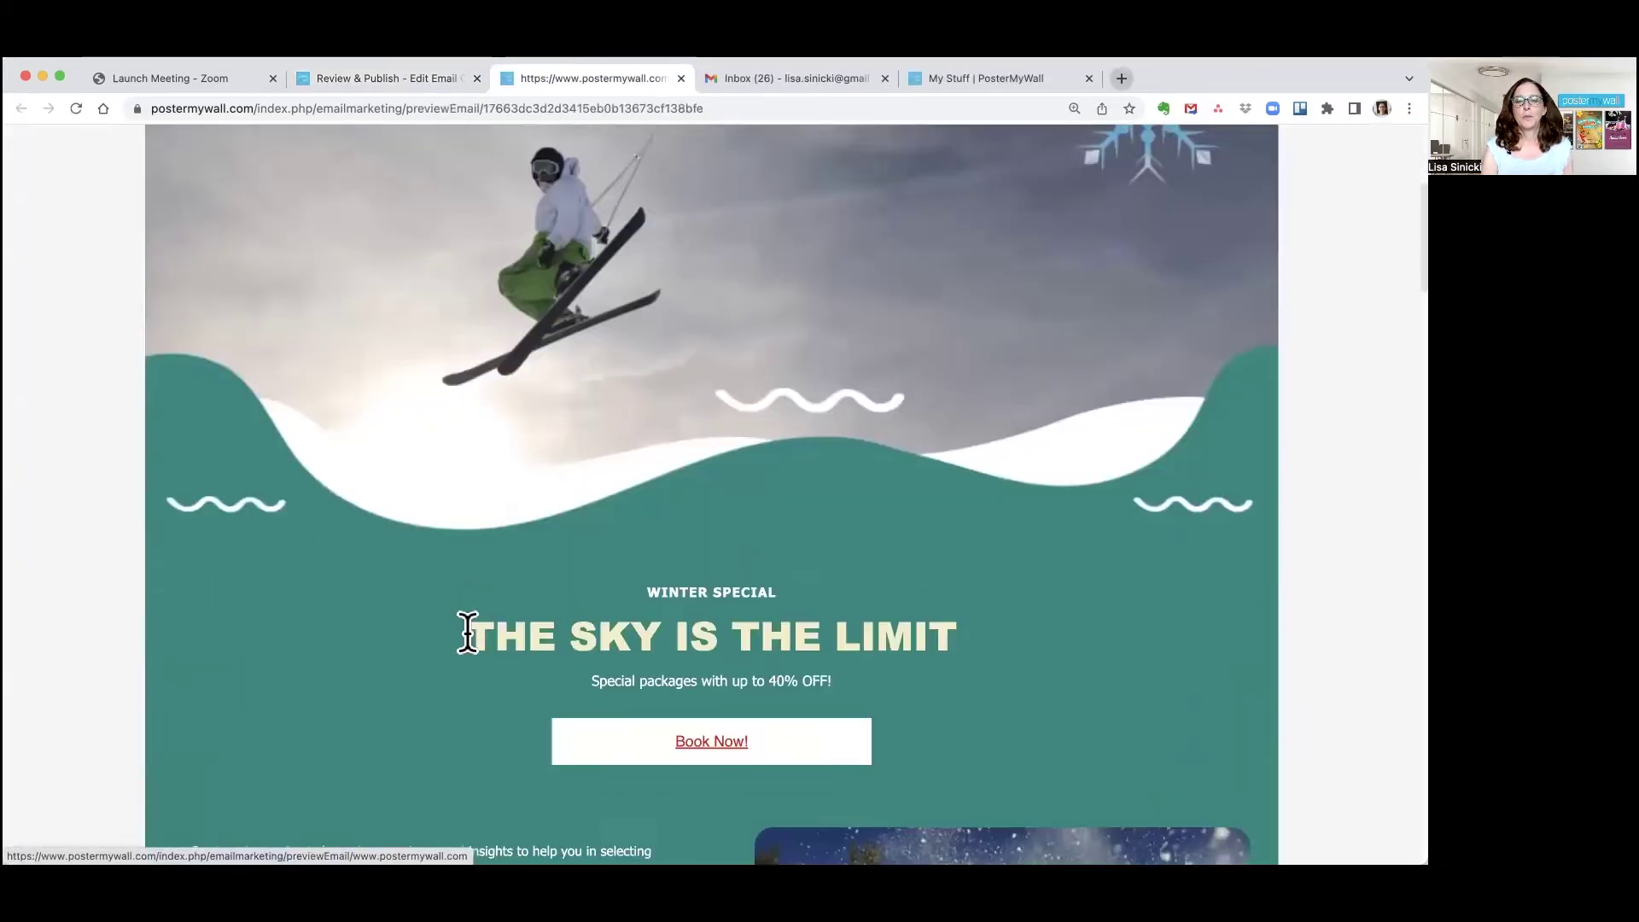
pyautogui.scroll(-2, 539, 616)
pyautogui.scroll(-1, 926, 477)
pyautogui.scroll(-1, 926, 476)
pyautogui.scroll(-5, 926, 494)
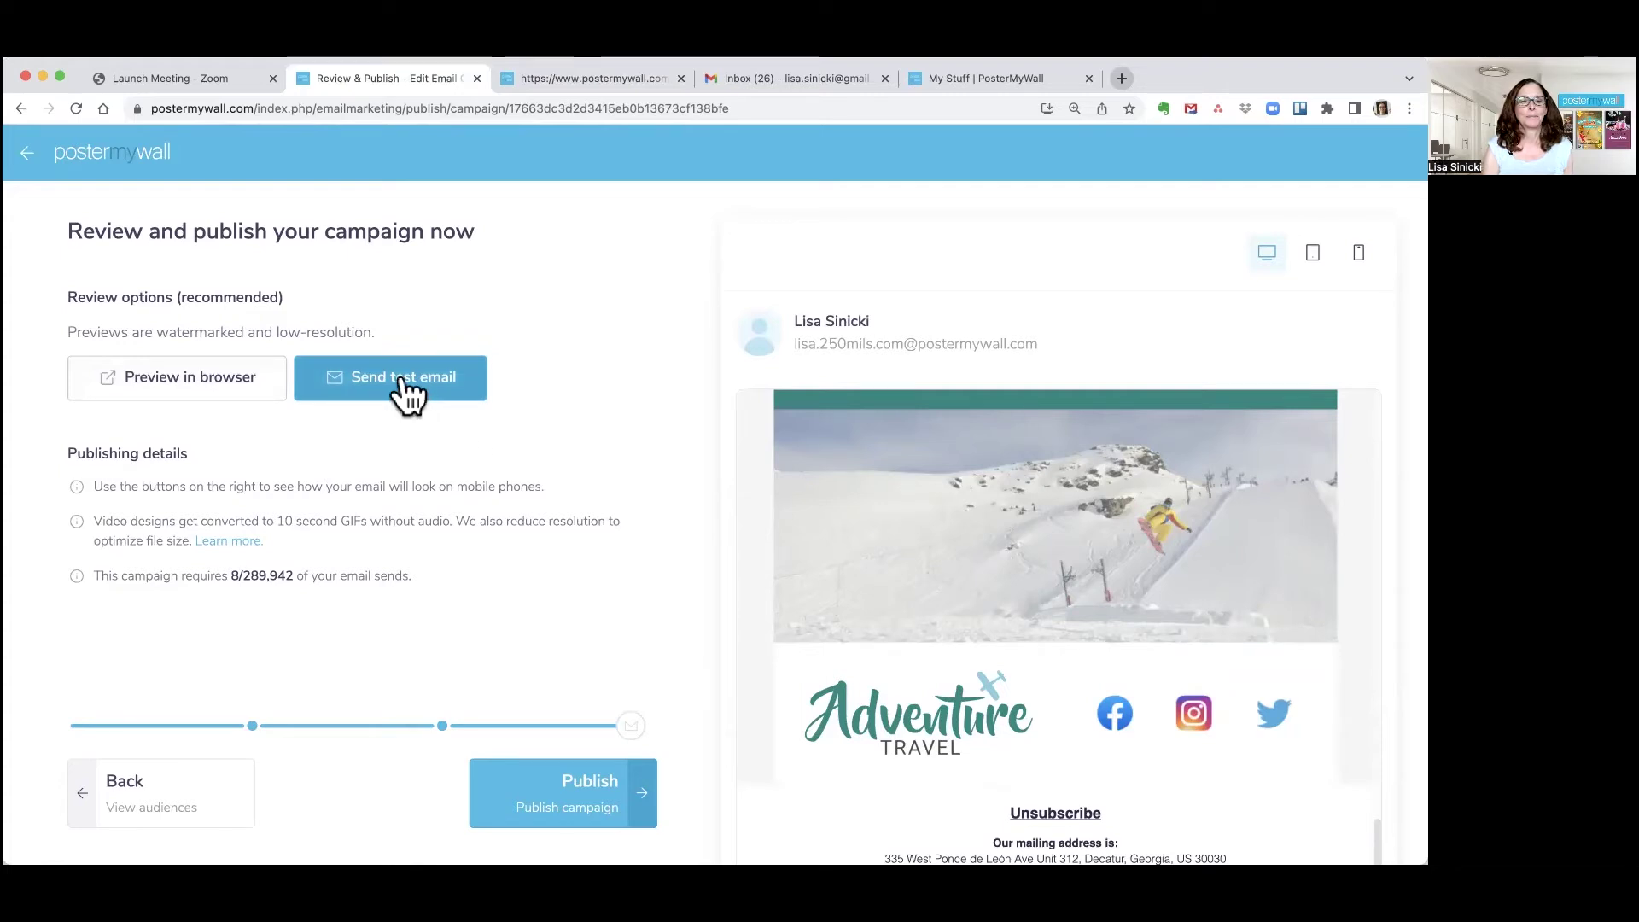
# Send a test copy of the email to the prefilled recipient address
pyautogui.click(406, 395)
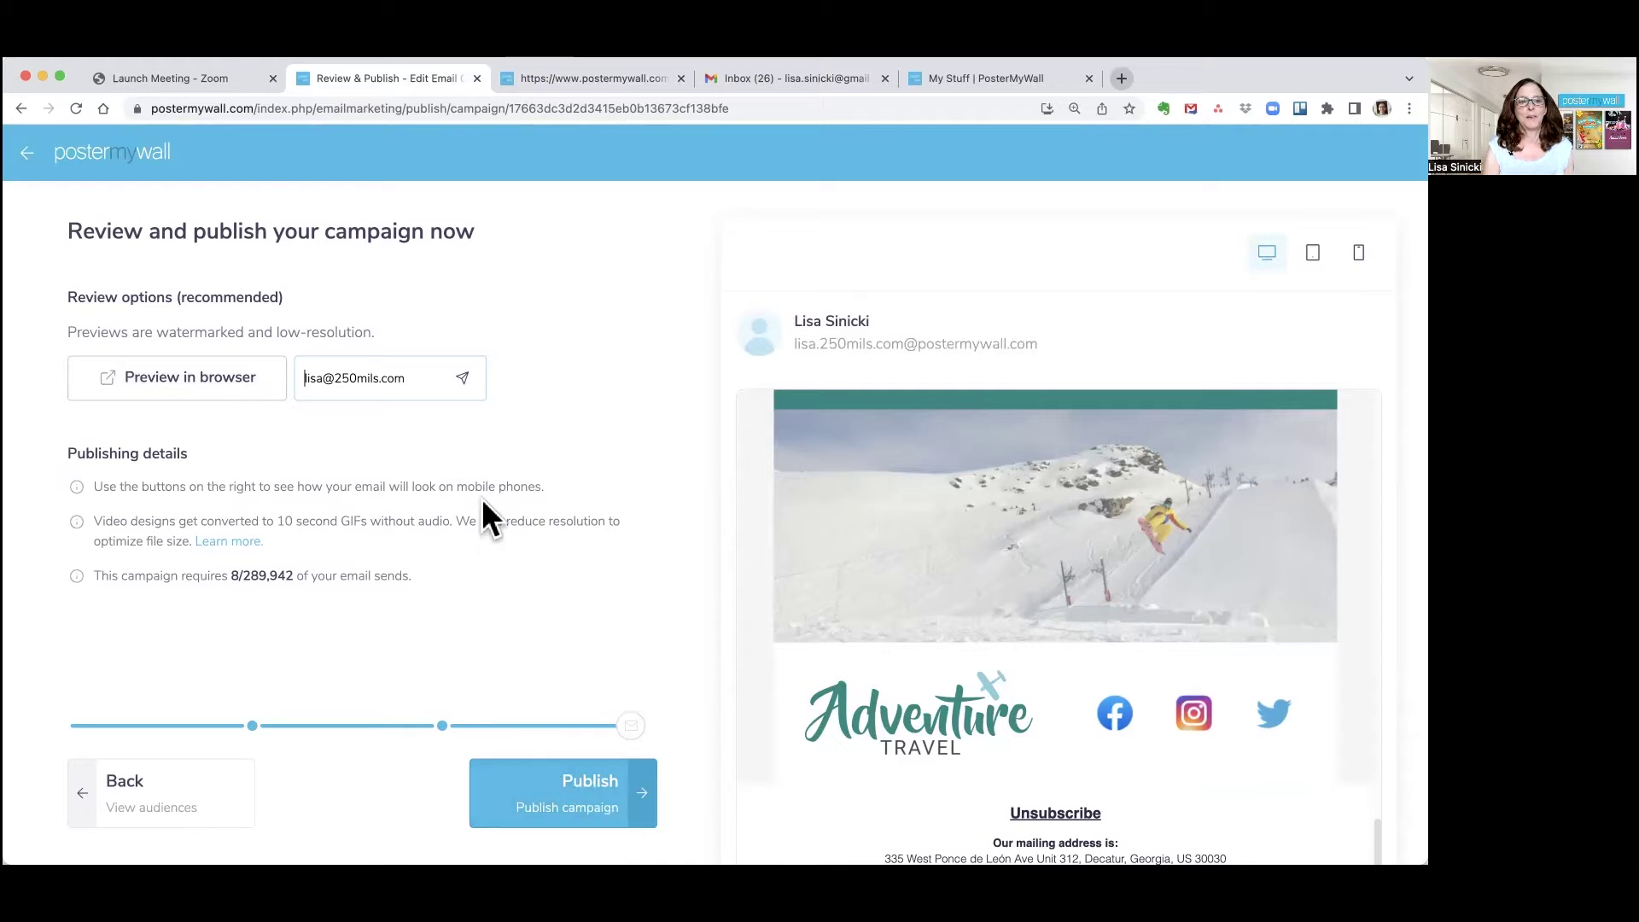
pyautogui.click(462, 378)
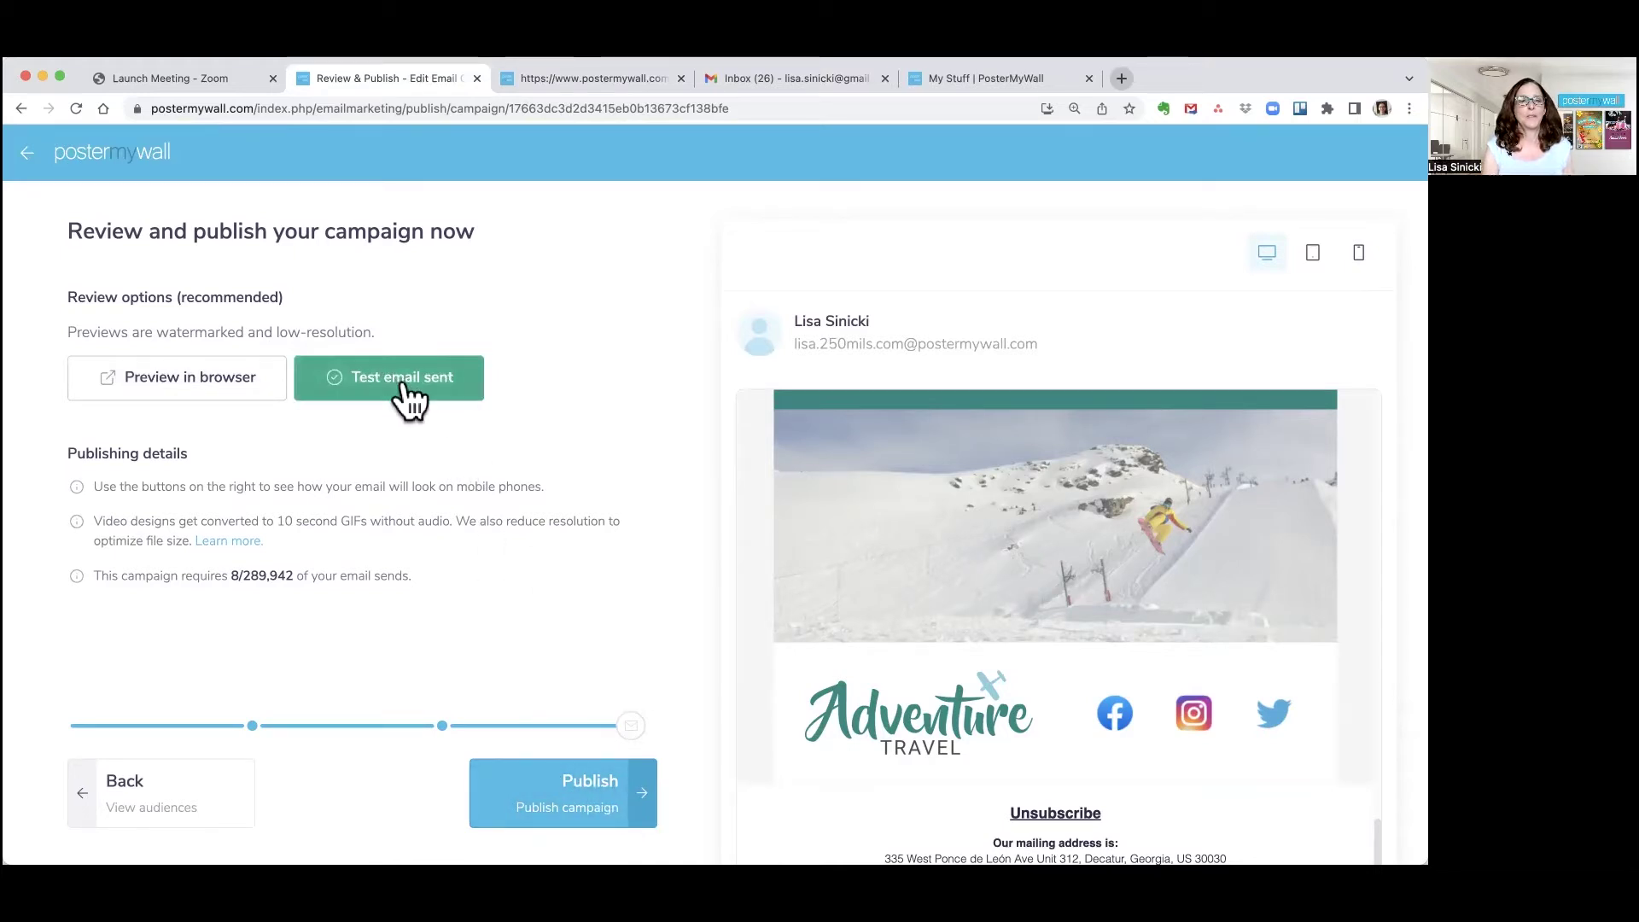
pyautogui.click(826, 79)
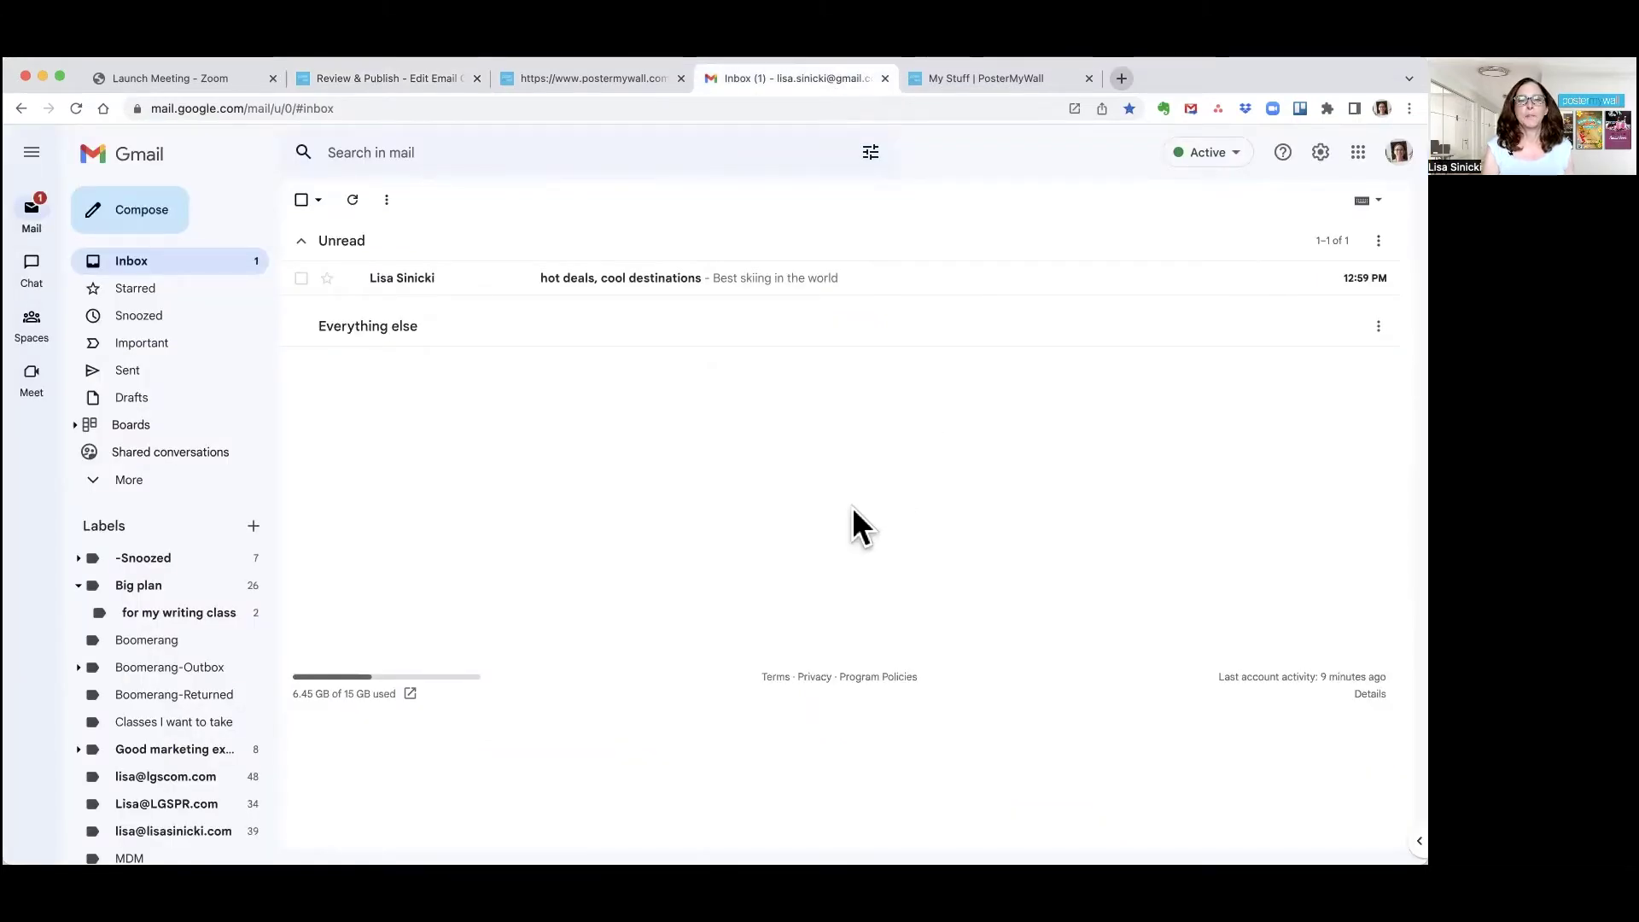
pyautogui.click(610, 280)
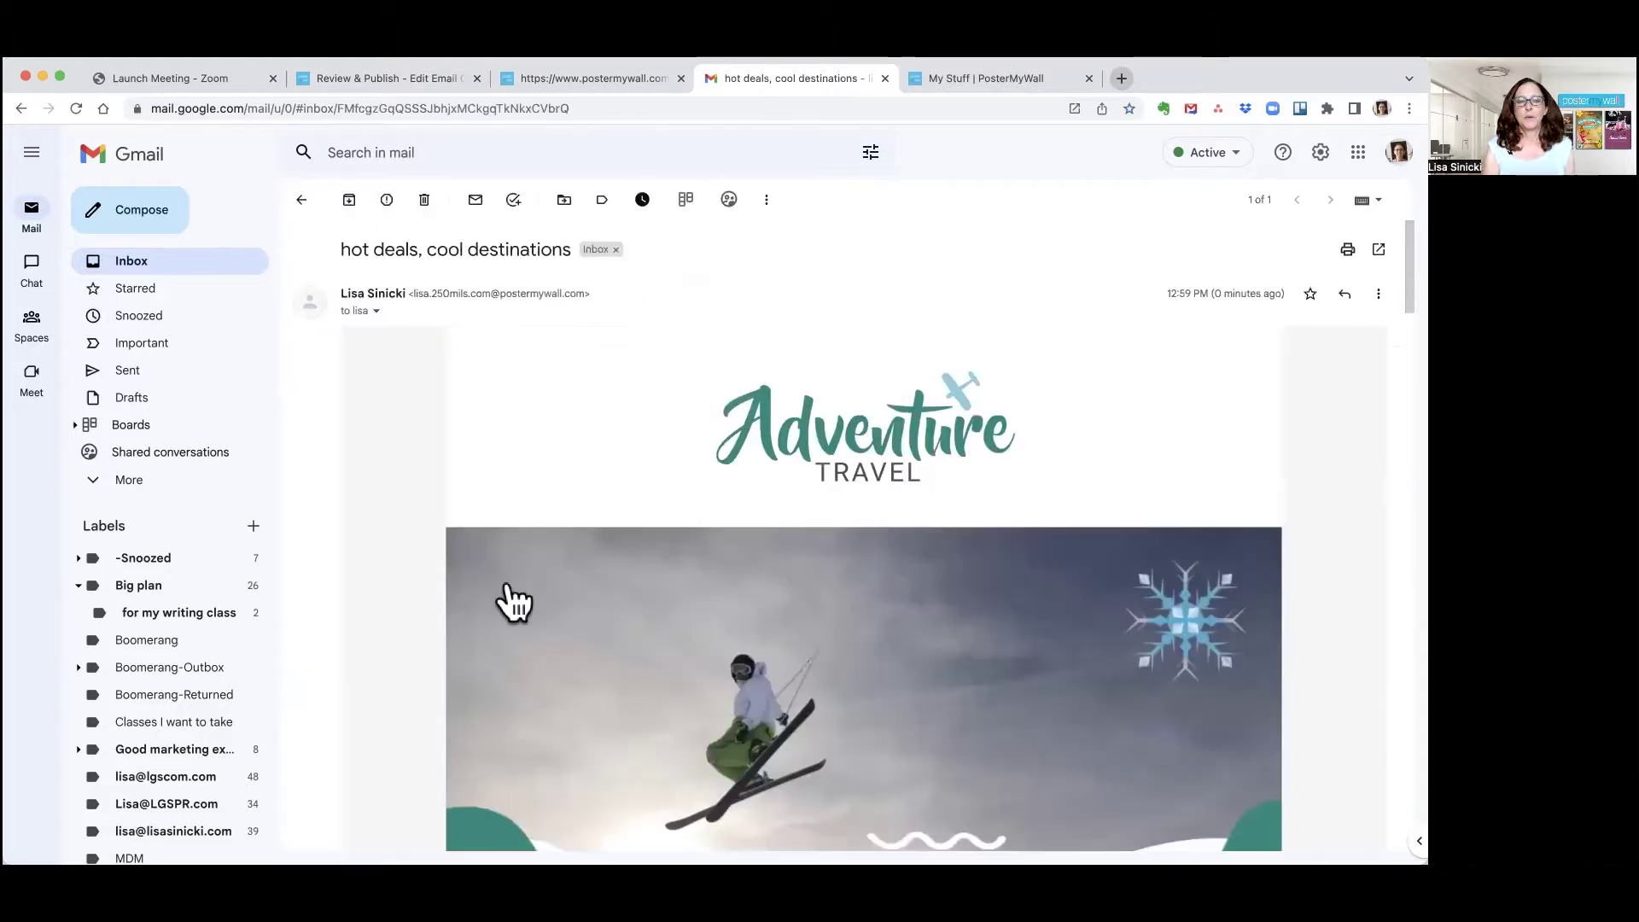
pyautogui.scroll(-1, 513, 603)
pyautogui.scroll(-2, 512, 602)
pyautogui.scroll(-2, 513, 603)
pyautogui.scroll(-2, 512, 601)
pyautogui.scroll(-1, 513, 602)
pyautogui.scroll(-4, 507, 580)
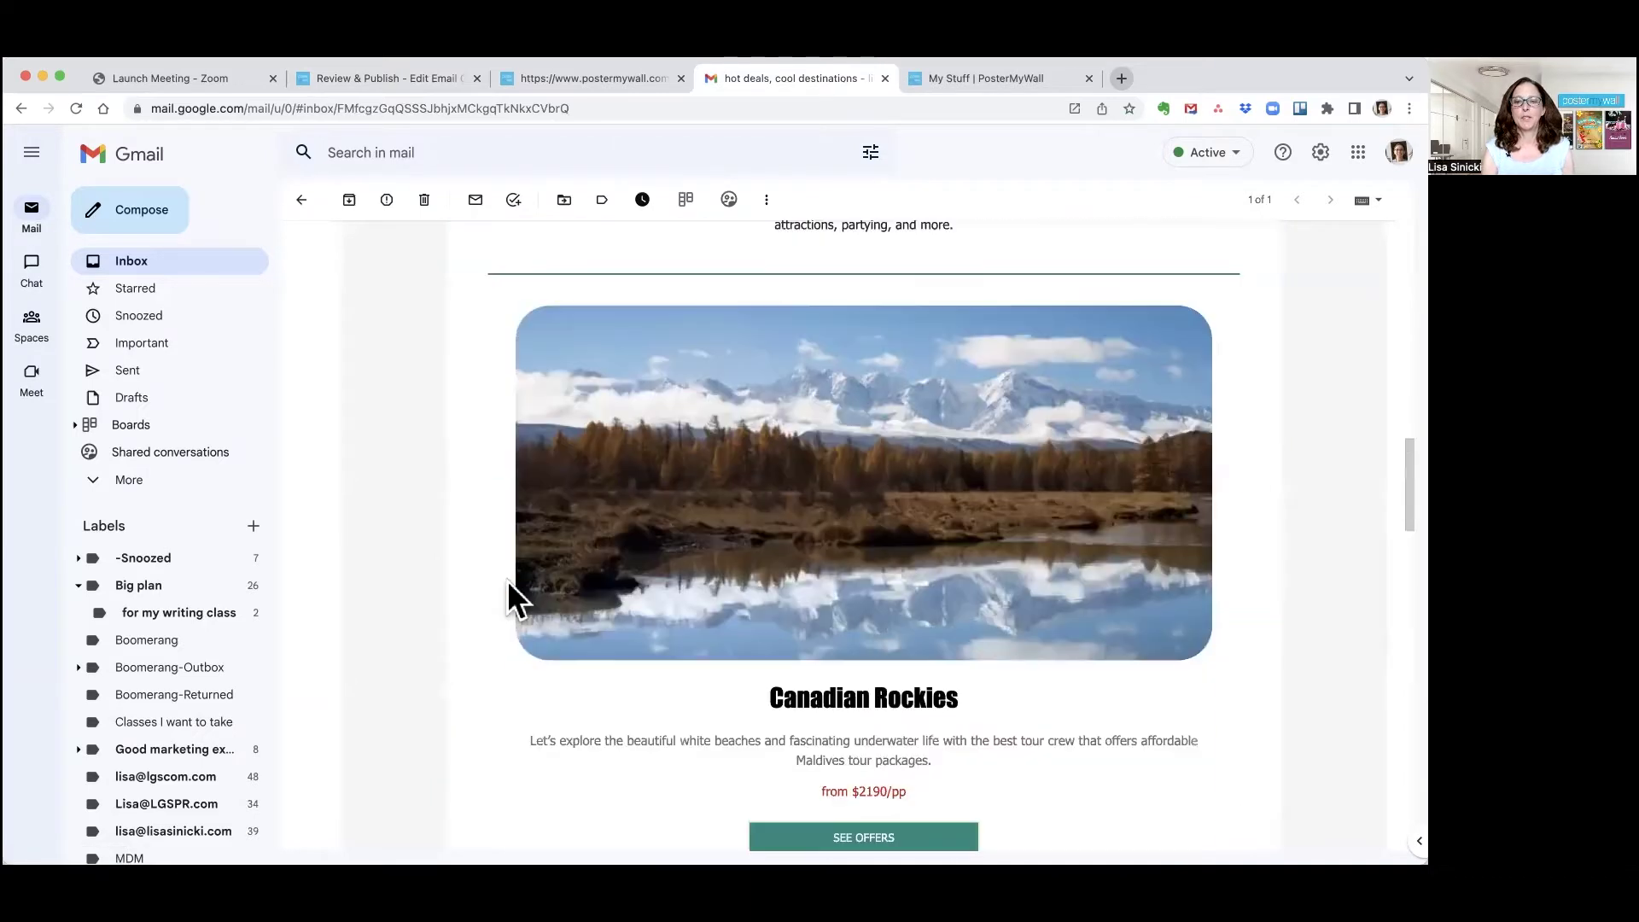
pyautogui.scroll(-1, 507, 581)
pyautogui.scroll(-1, 507, 580)
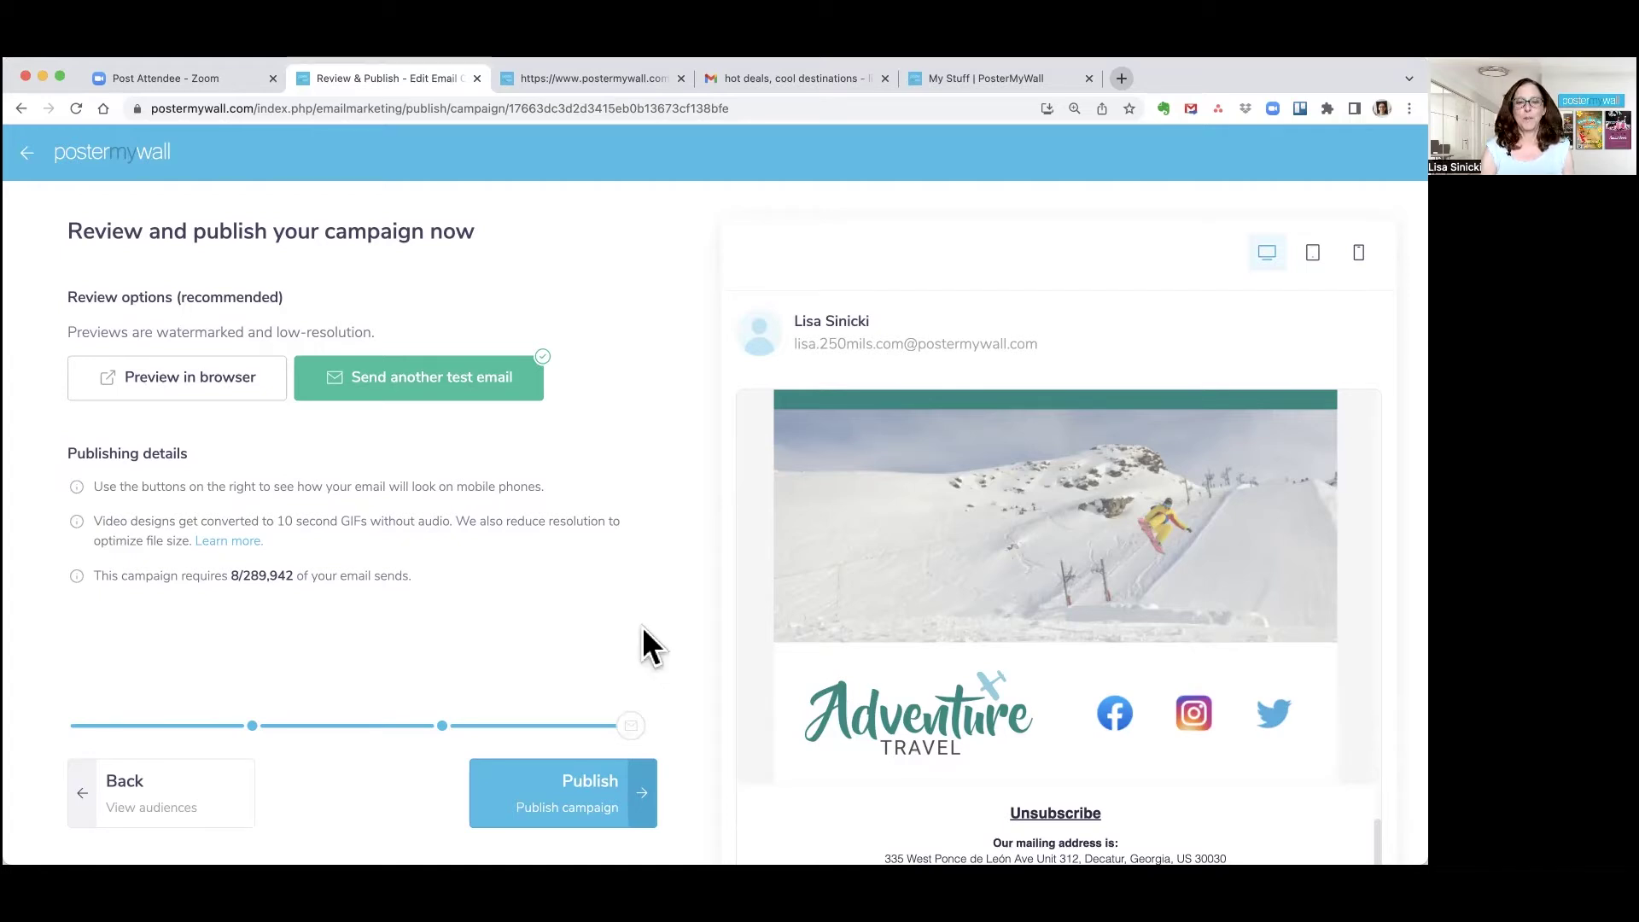
# Publish the Adventure Travel campaign to its mailing lists
pyautogui.click(650, 804)
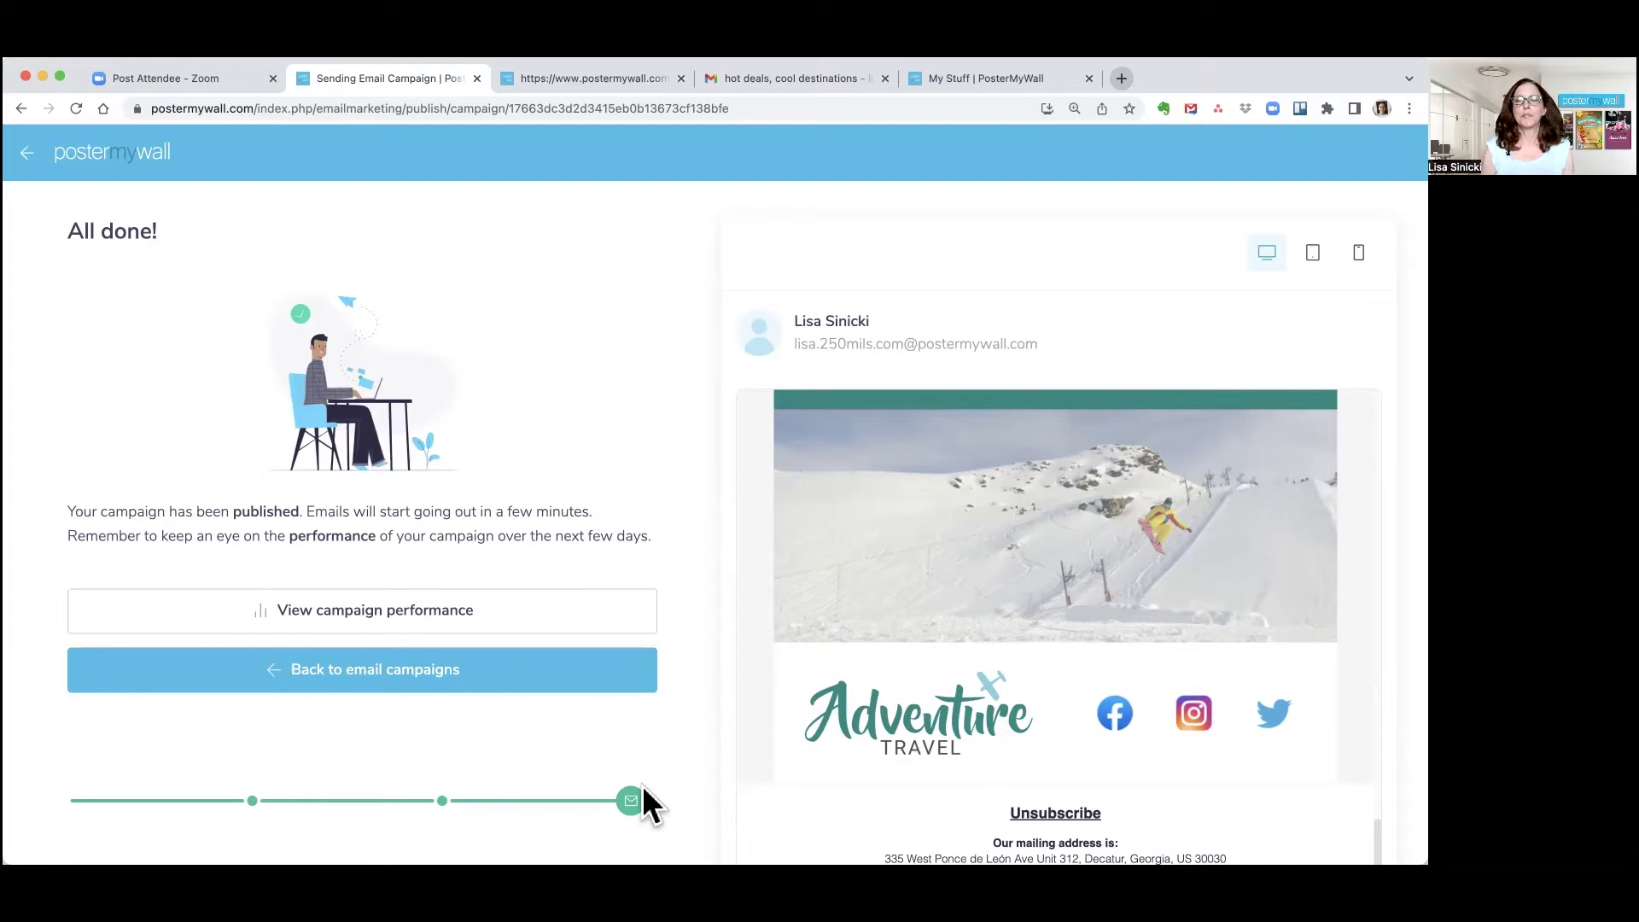
# Show Performance stats by campaign for 'The best snow awaits'
pyautogui.click(985, 79)
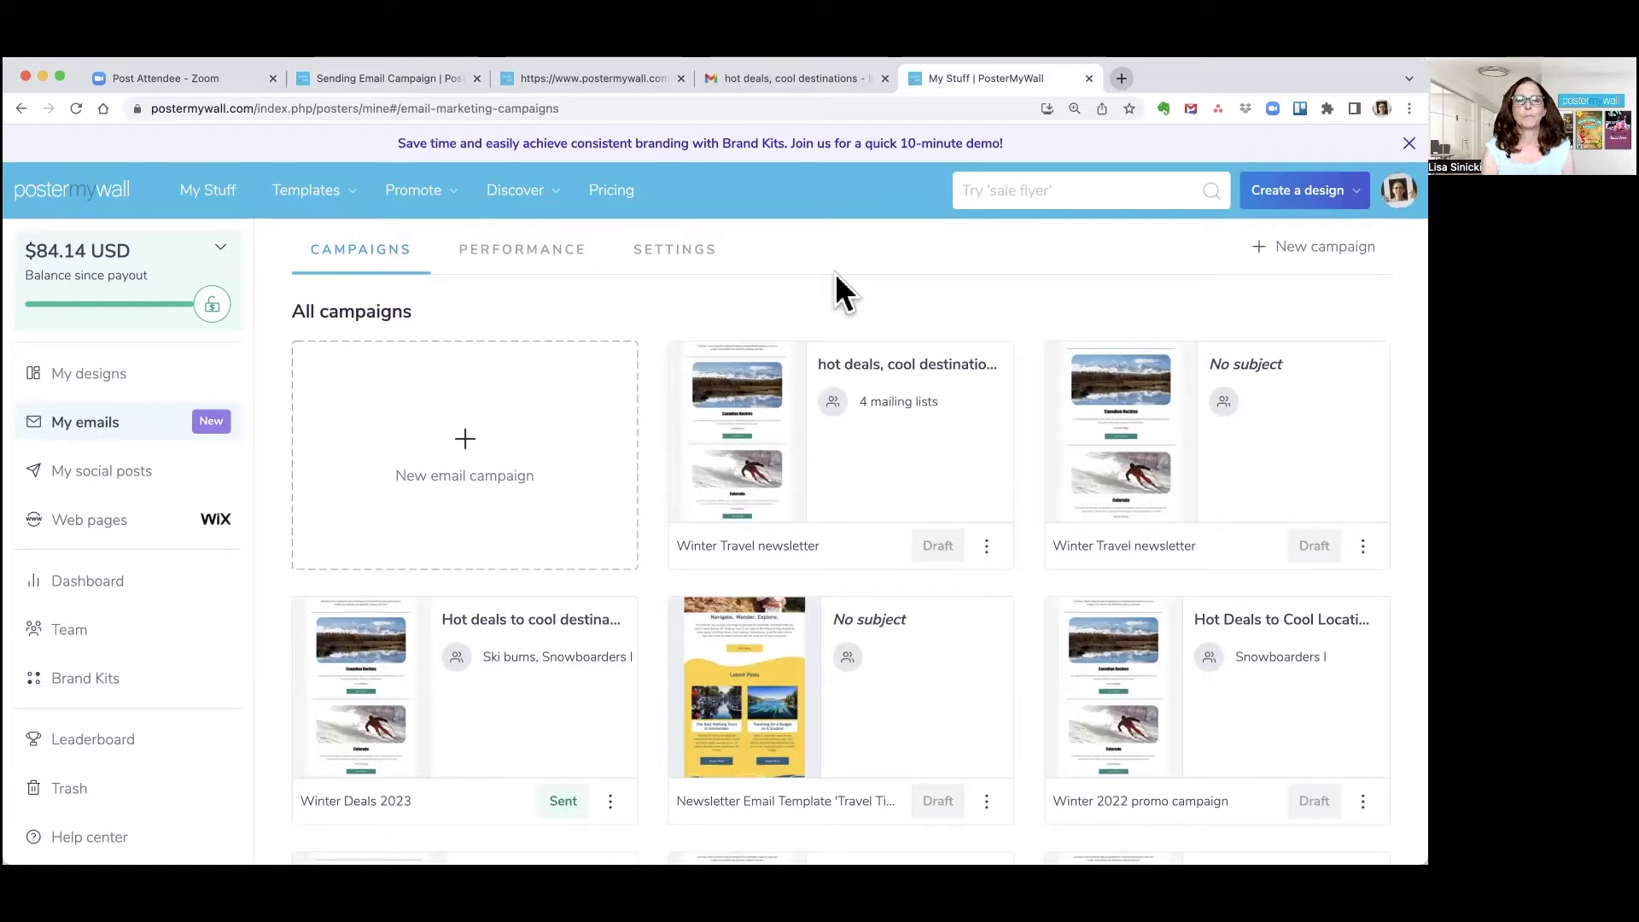
pyautogui.click(524, 257)
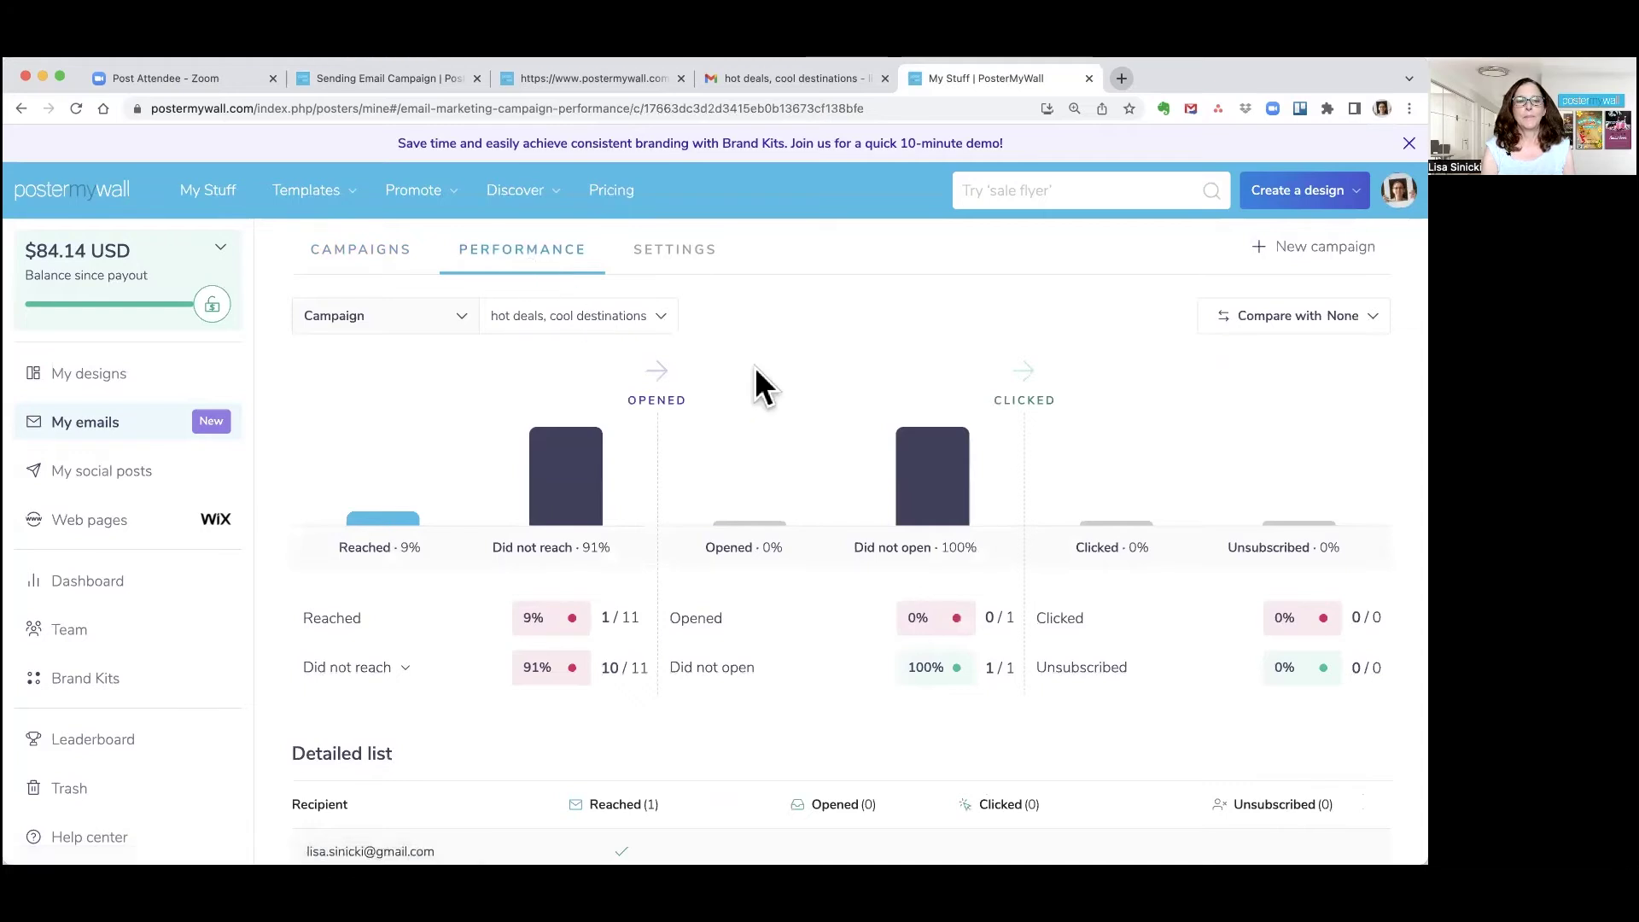
pyautogui.scroll(-1, 755, 371)
pyautogui.scroll(1, 754, 369)
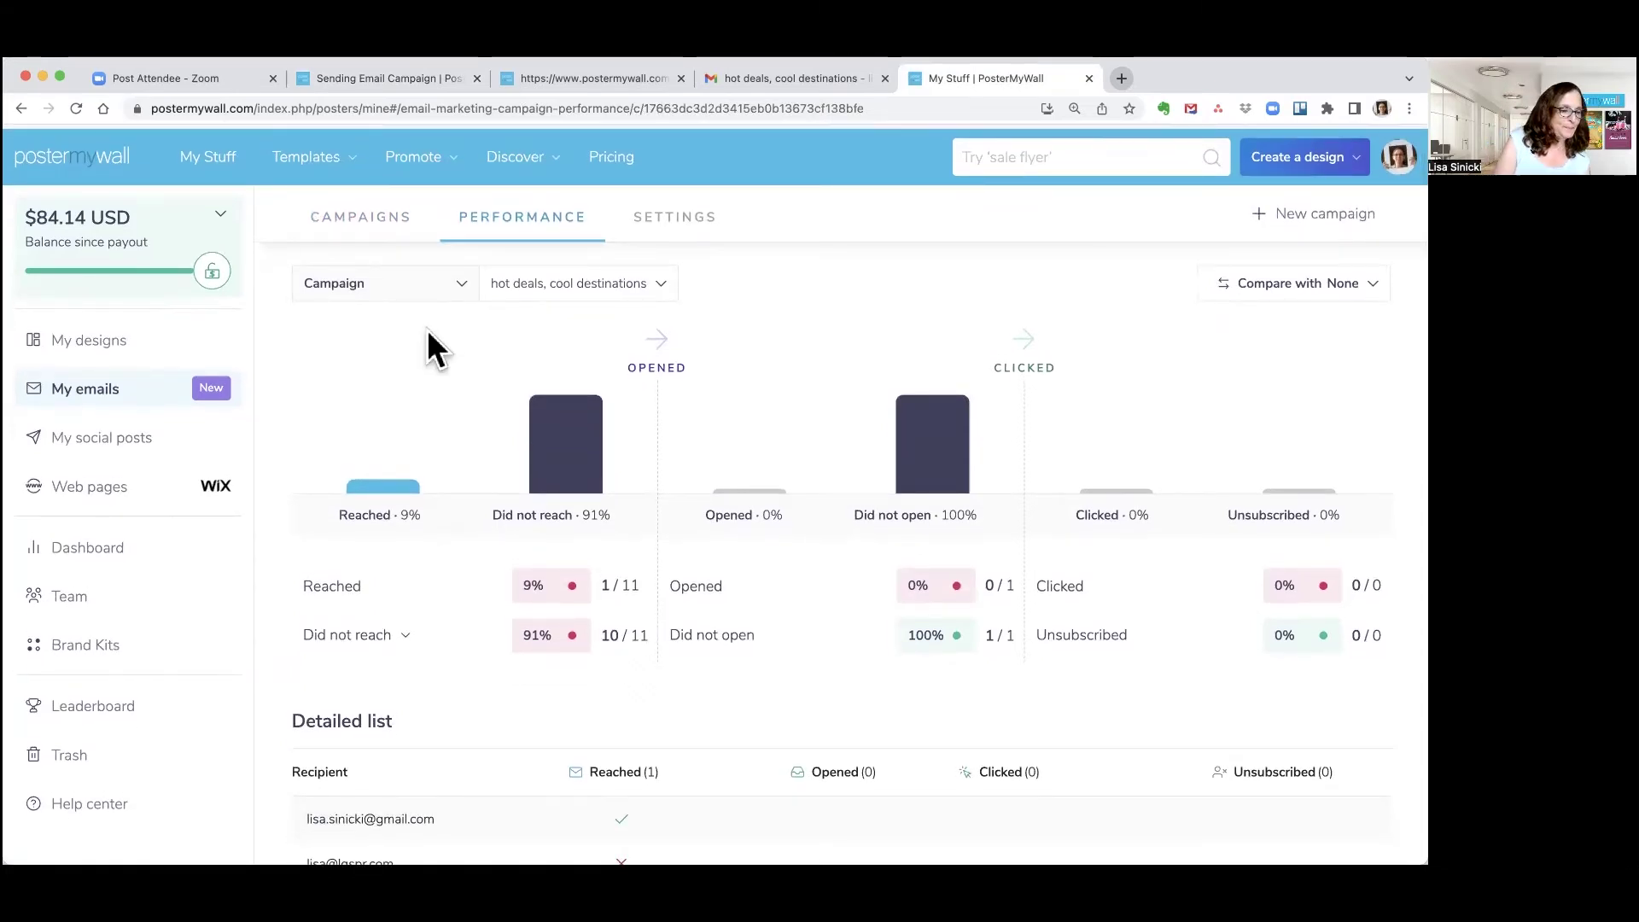
pyautogui.click(461, 297)
pyautogui.click(772, 307)
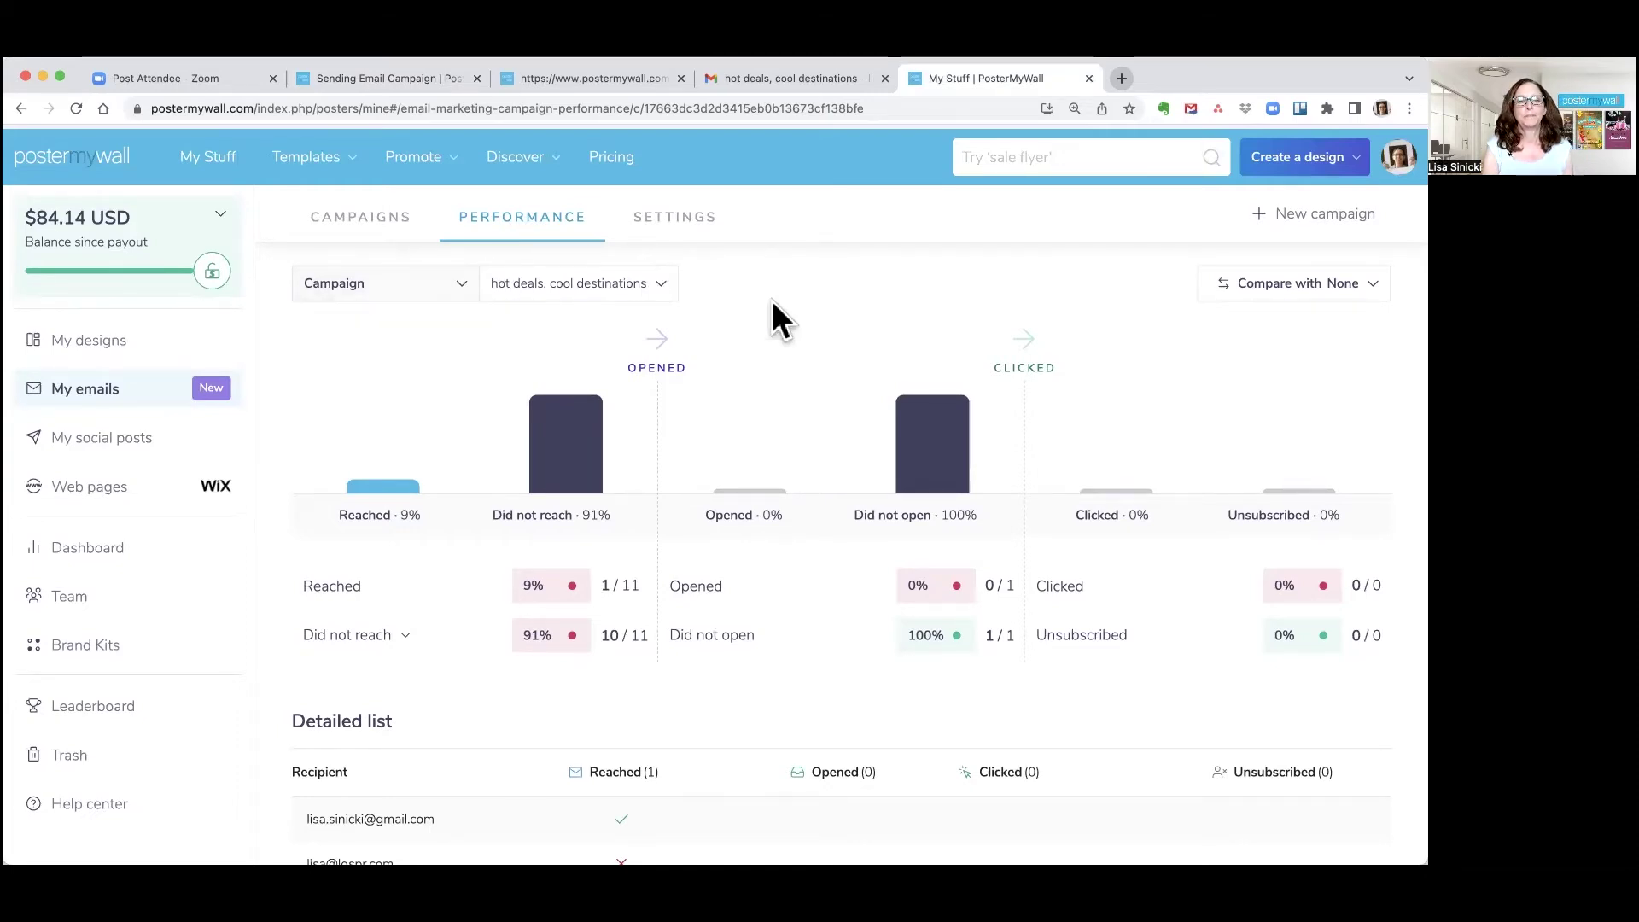
pyautogui.click(641, 295)
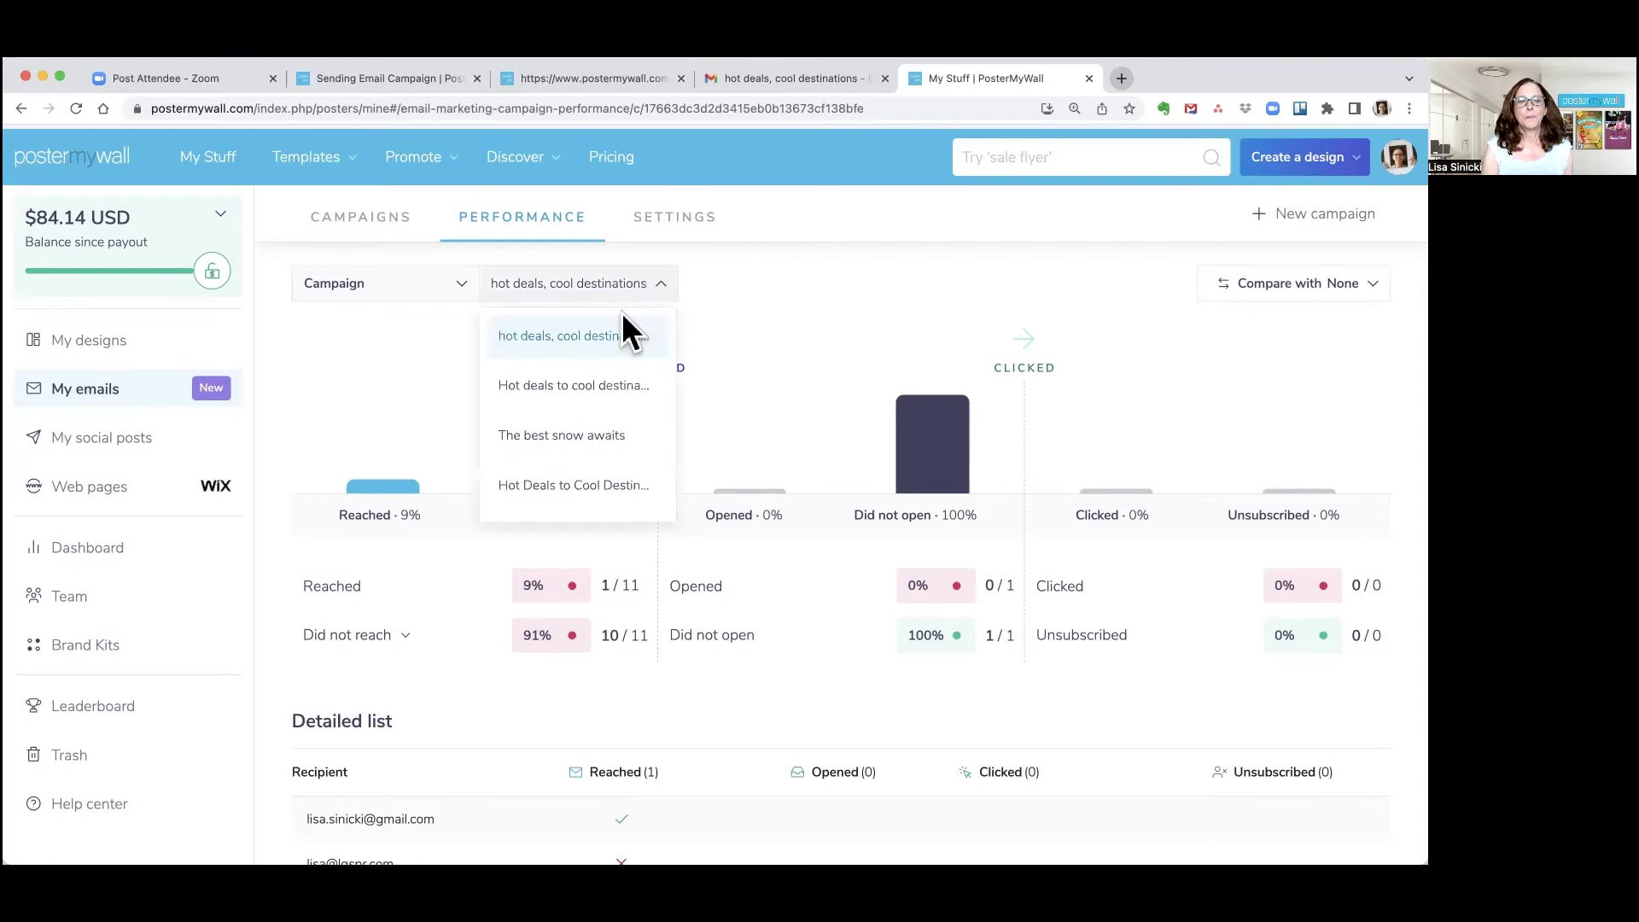
pyautogui.click(570, 442)
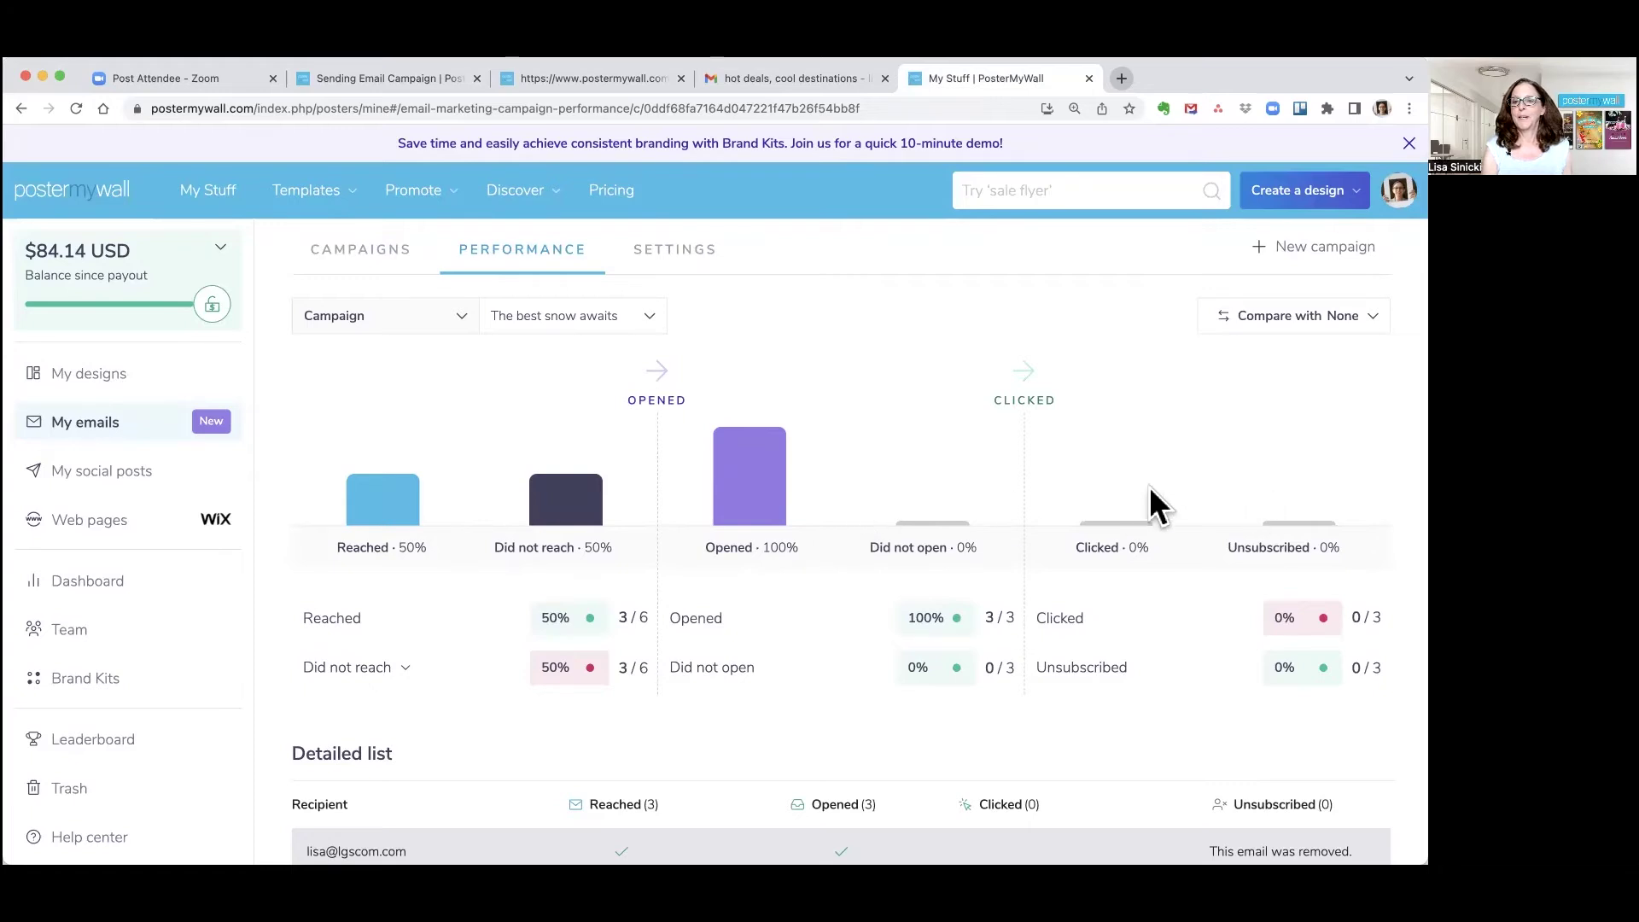
pyautogui.scroll(-4, 1189, 498)
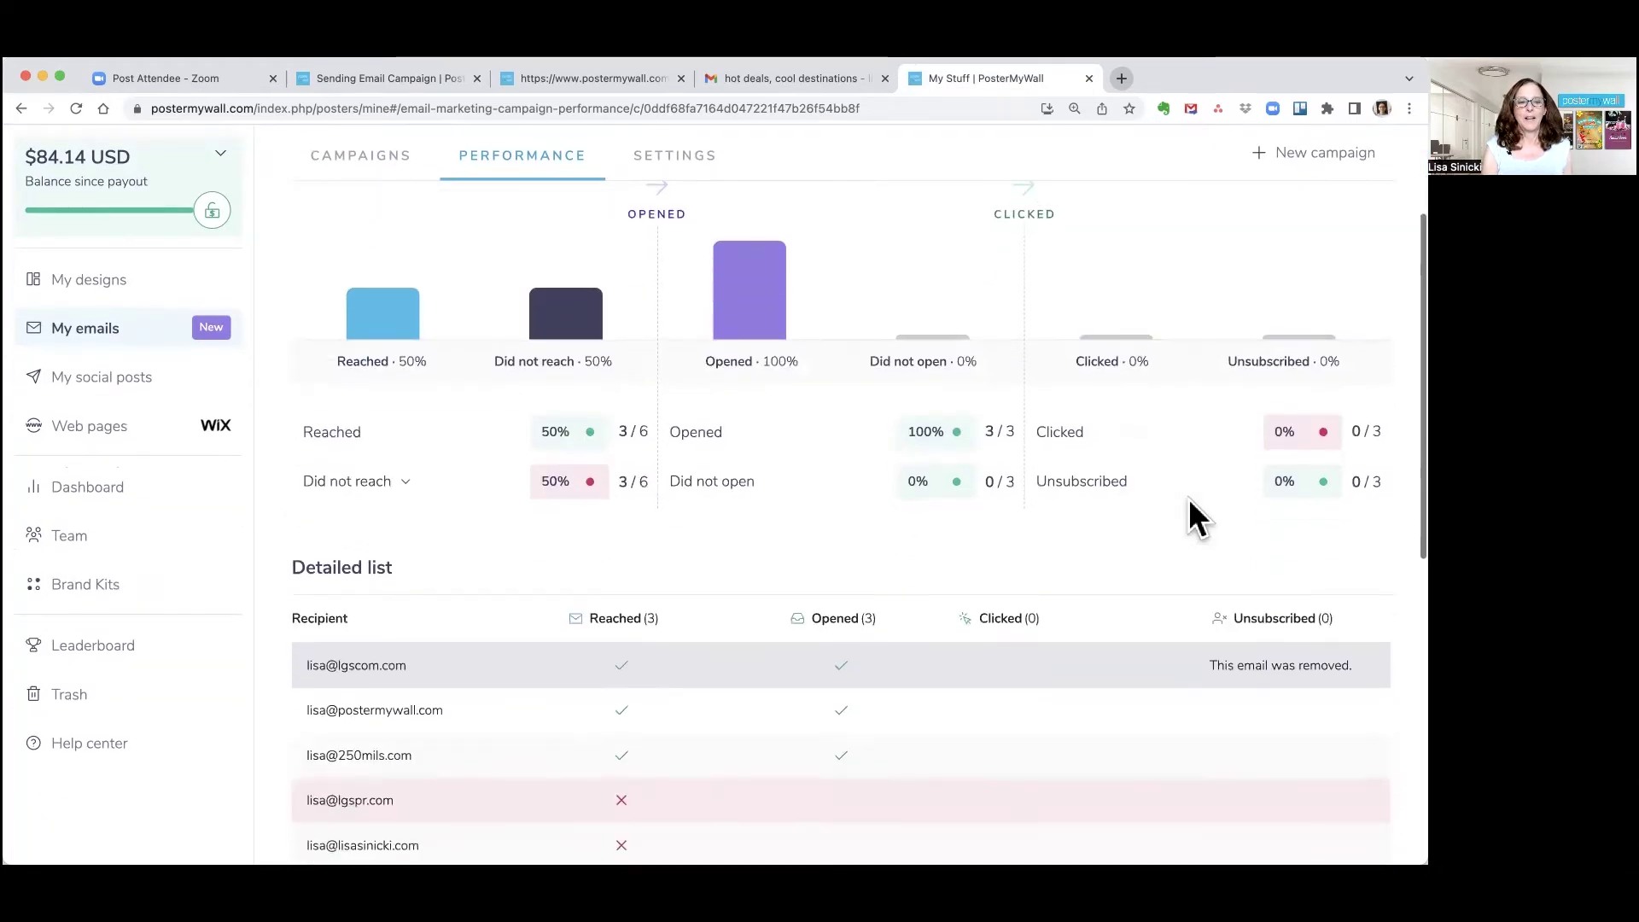
pyautogui.scroll(-1, 1188, 519)
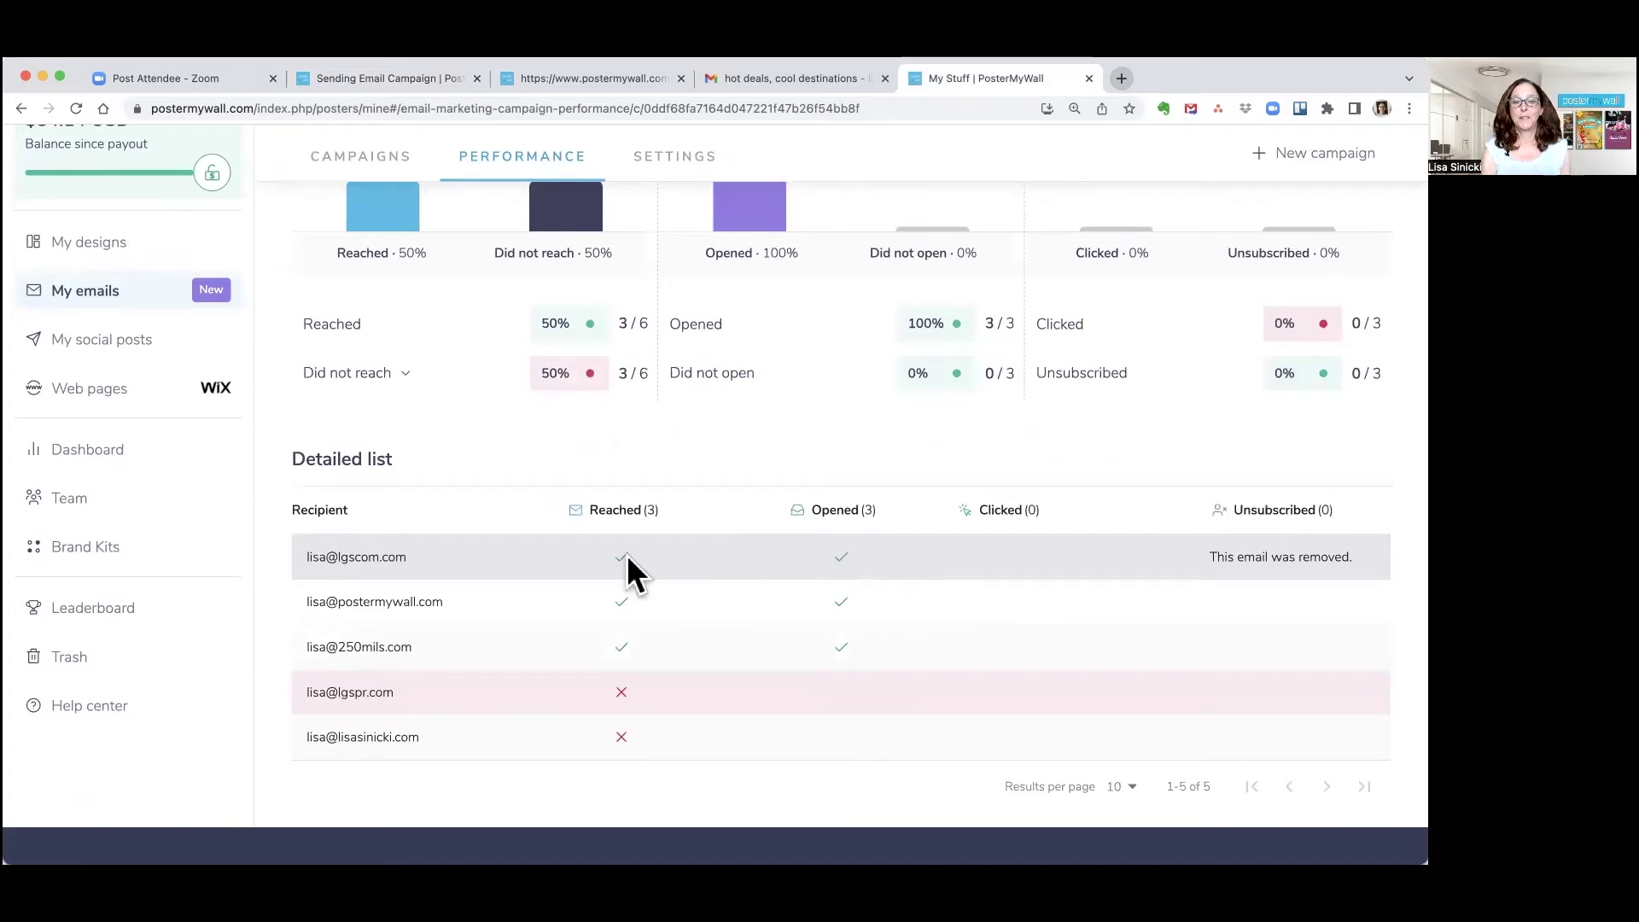
pyautogui.scroll(1, 628, 556)
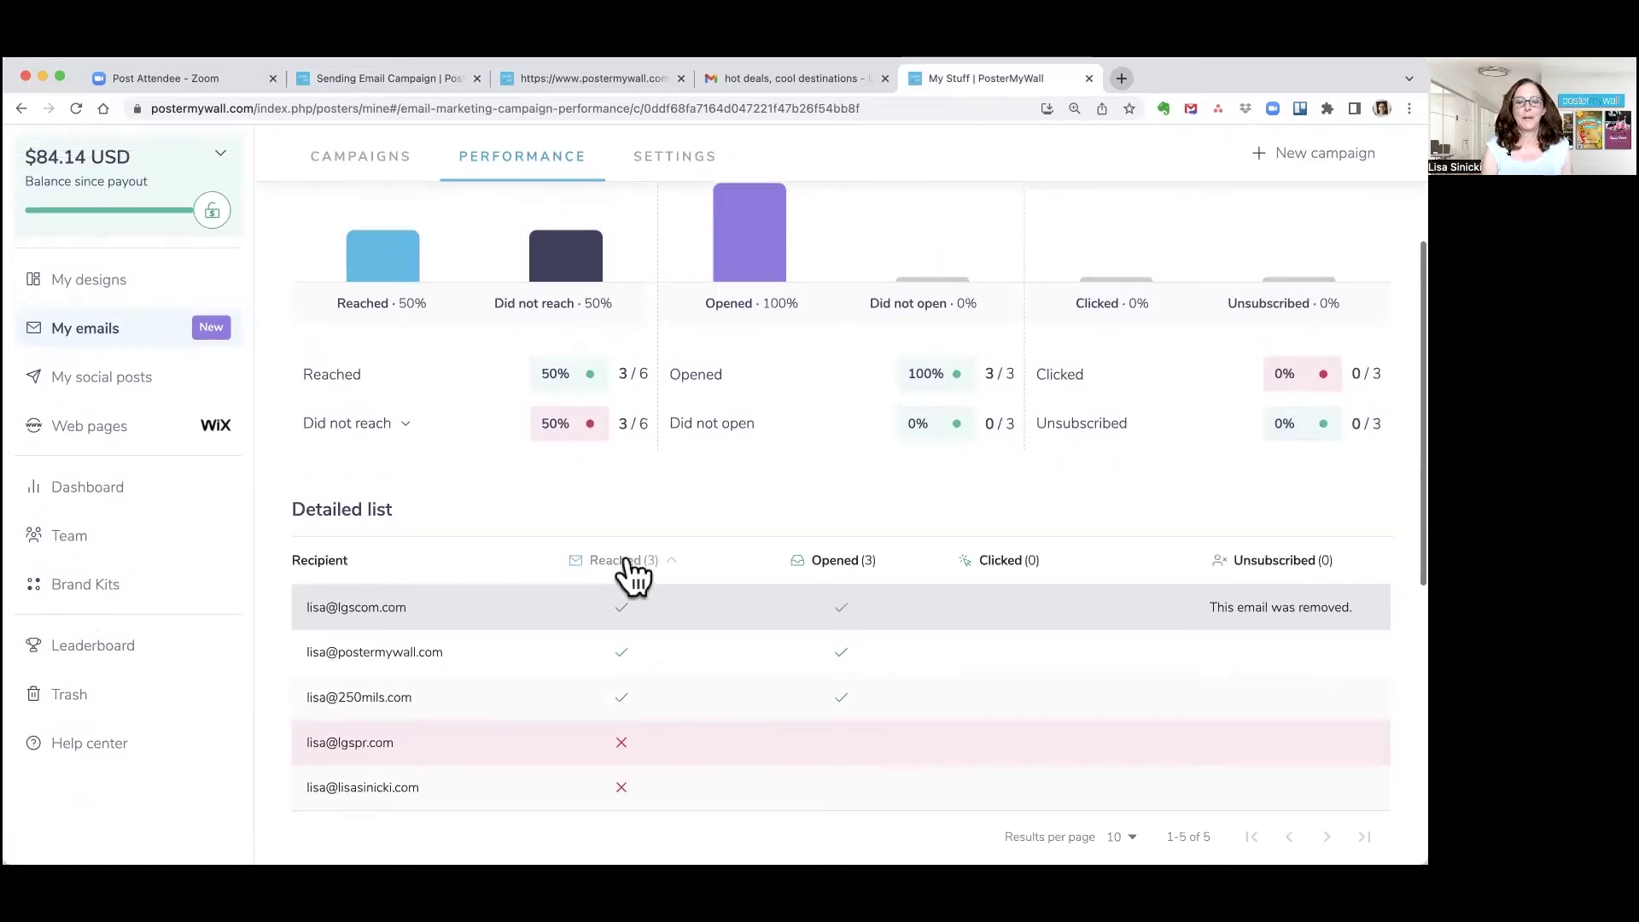
pyautogui.scroll(1, 630, 576)
pyautogui.scroll(2, 630, 577)
pyautogui.scroll(1, 626, 567)
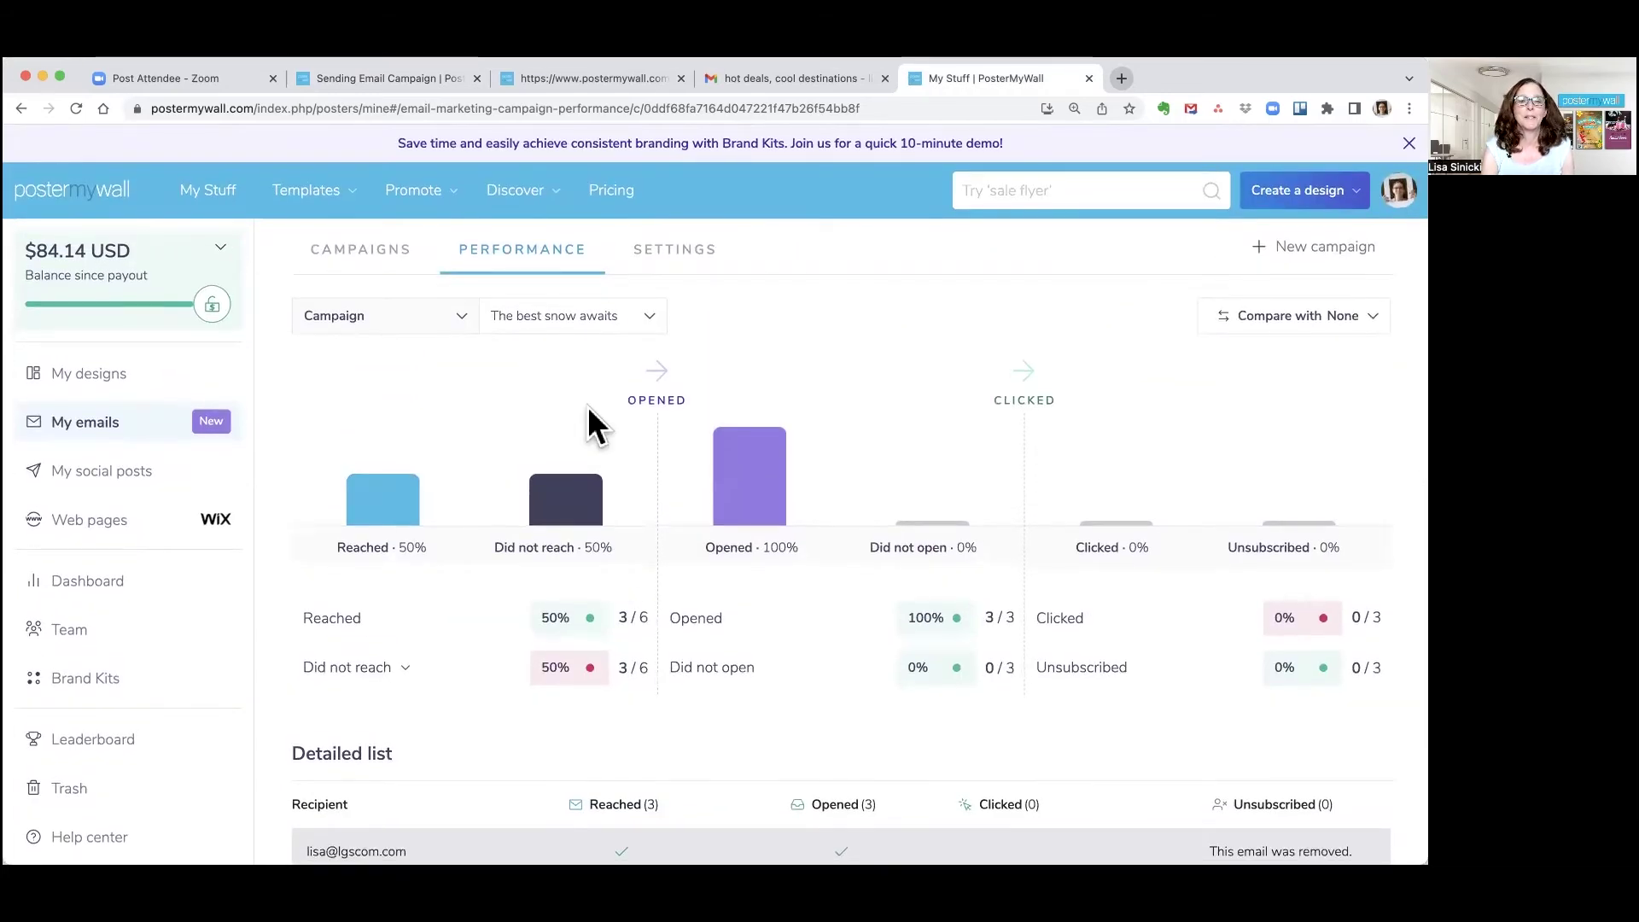
# Set 'Compare with' to 'Hot deals to cool destinations' alongside 'The best snow awaits'
pyautogui.click(1304, 324)
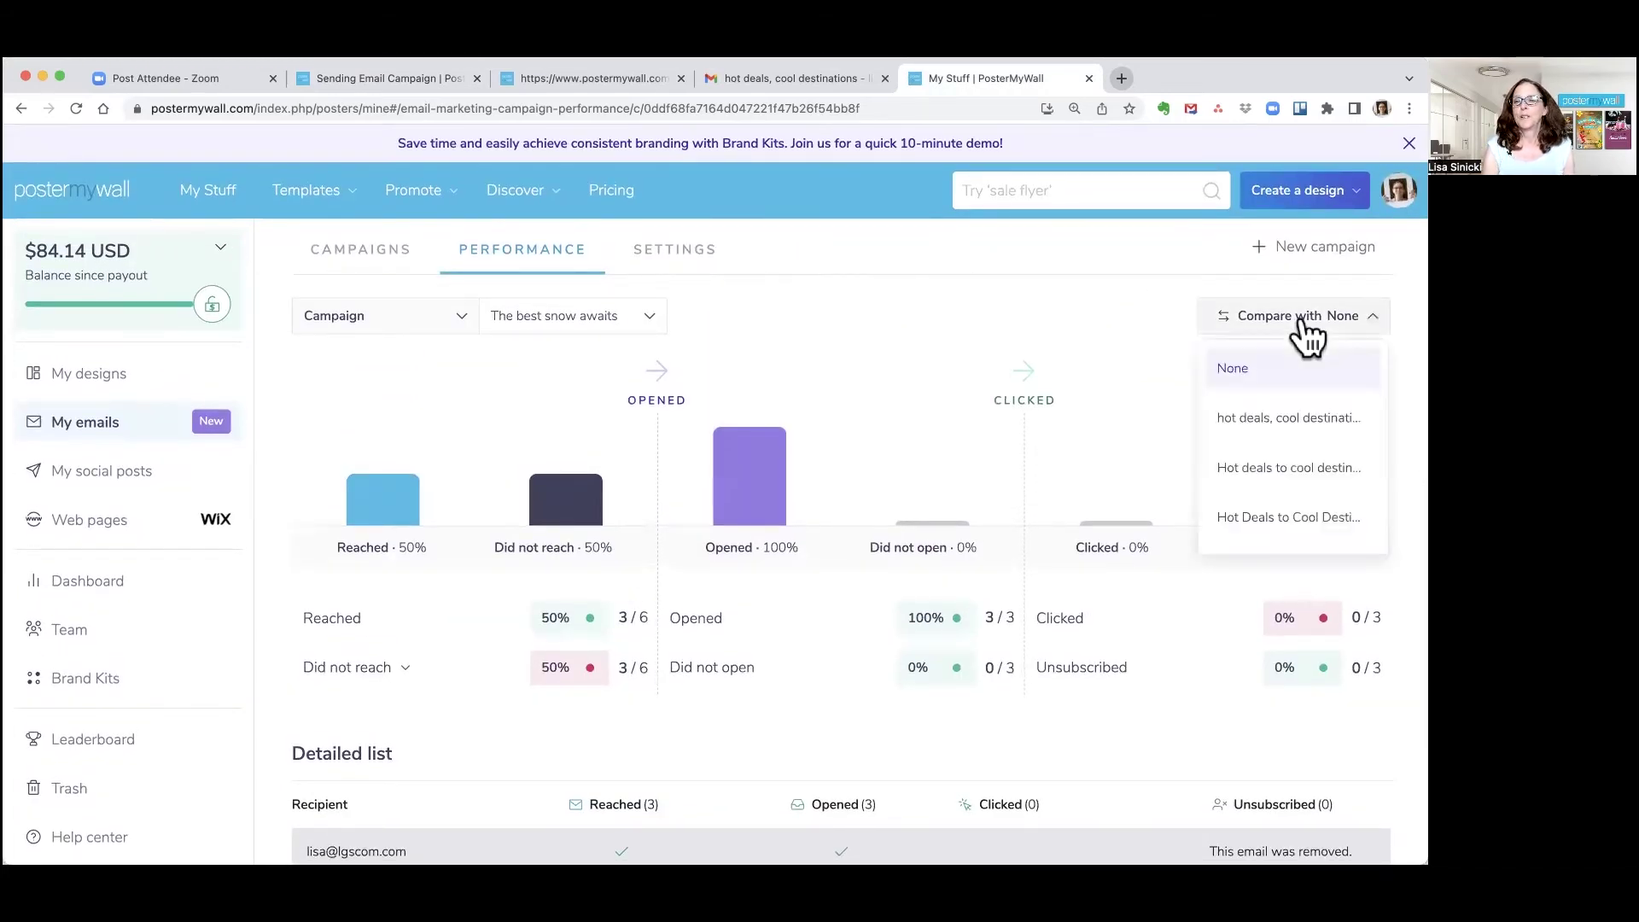
pyautogui.click(1268, 473)
pyautogui.scroll(-1, 1049, 396)
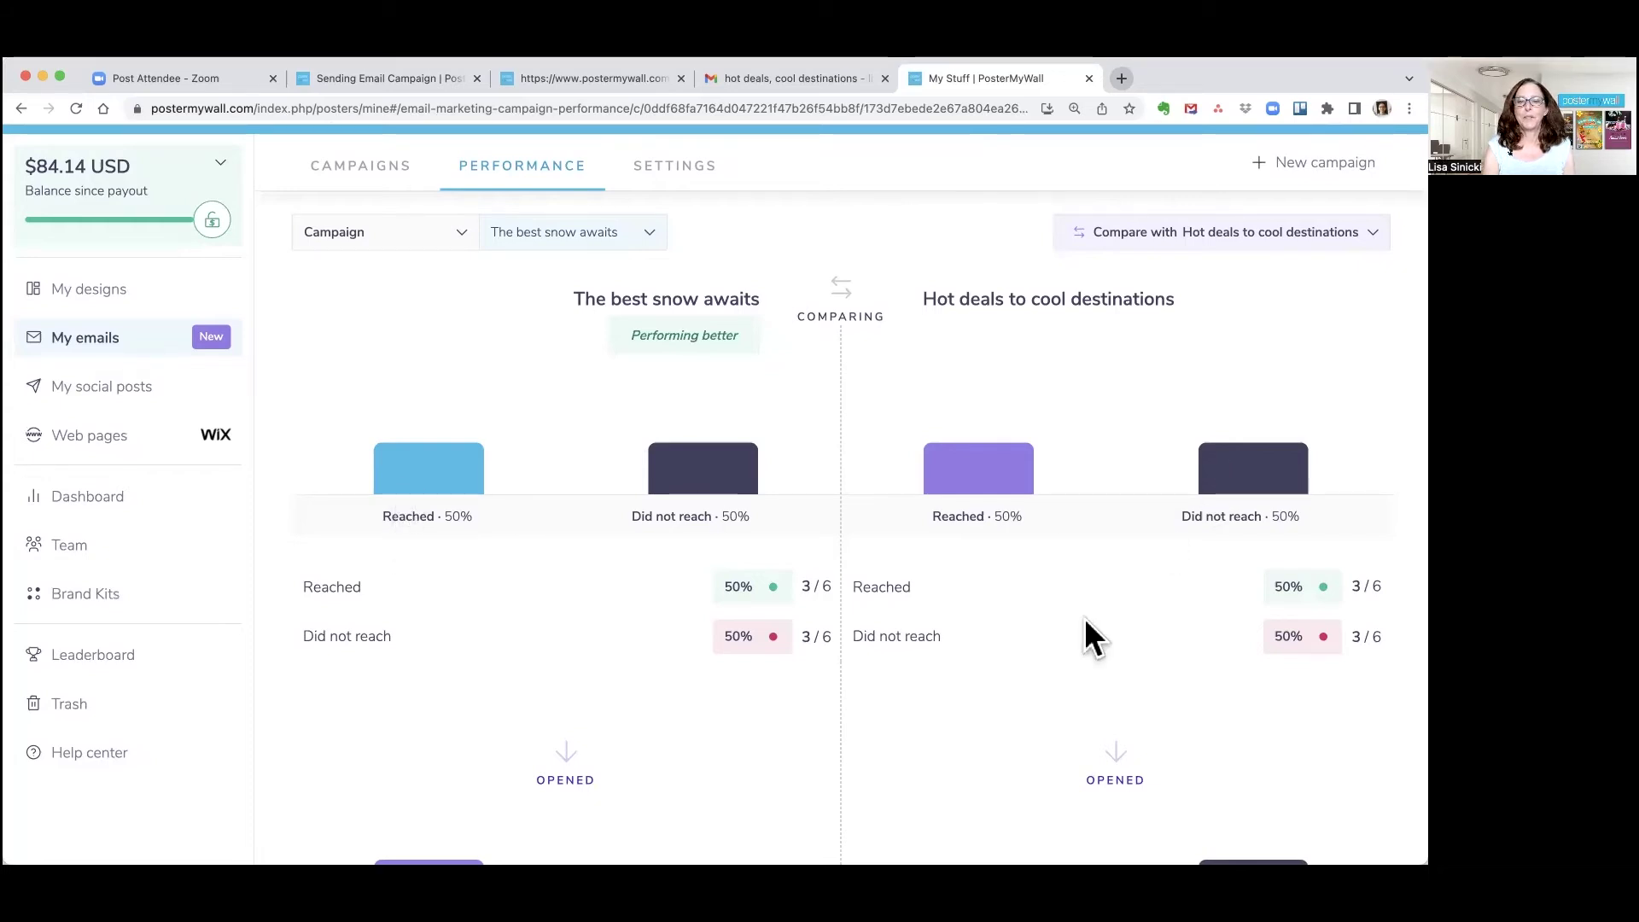
pyautogui.scroll(-3, 1084, 620)
pyautogui.scroll(-1, 1085, 634)
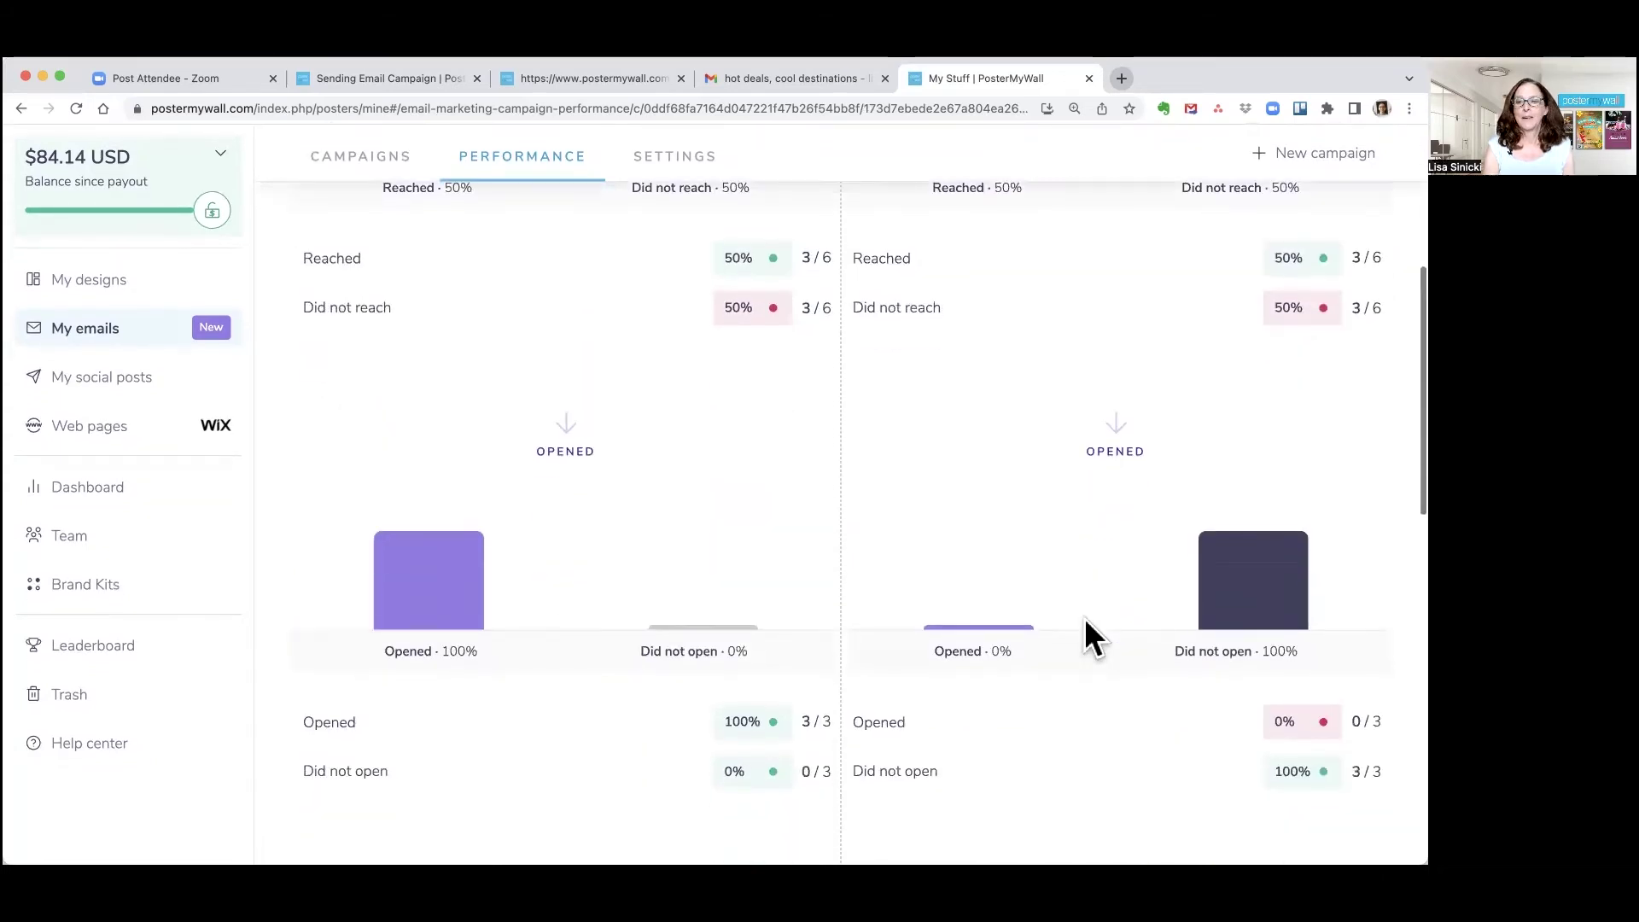
pyautogui.scroll(-1, 1085, 634)
pyautogui.scroll(-2, 1085, 635)
pyautogui.scroll(-2, 1085, 634)
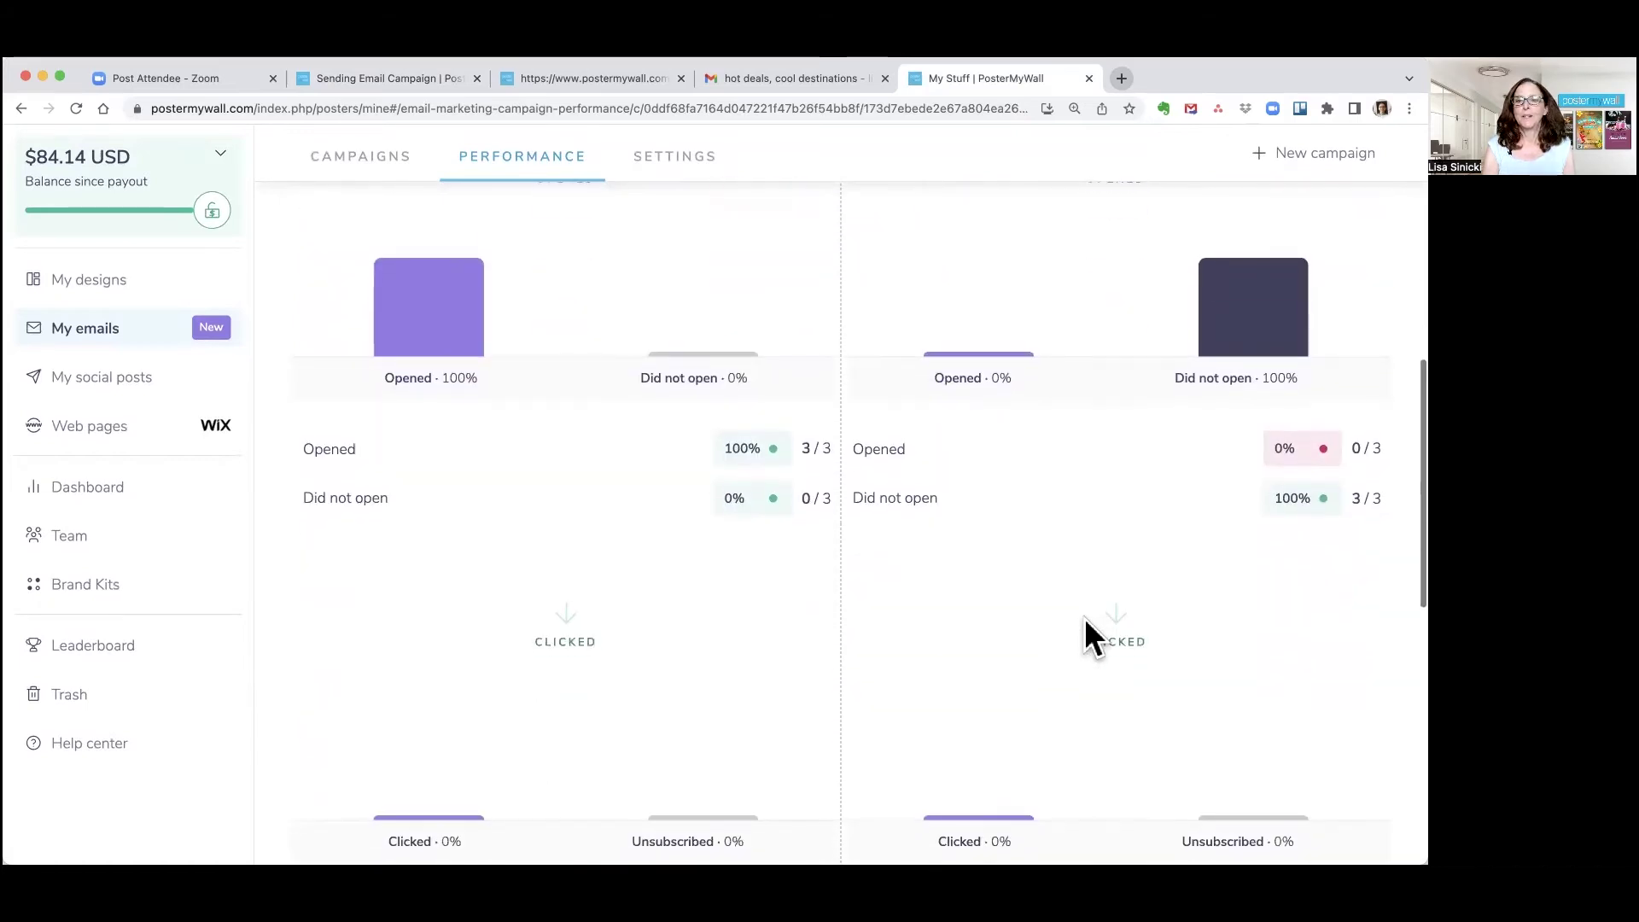
pyautogui.scroll(1, 1085, 633)
pyautogui.scroll(1, 1084, 632)
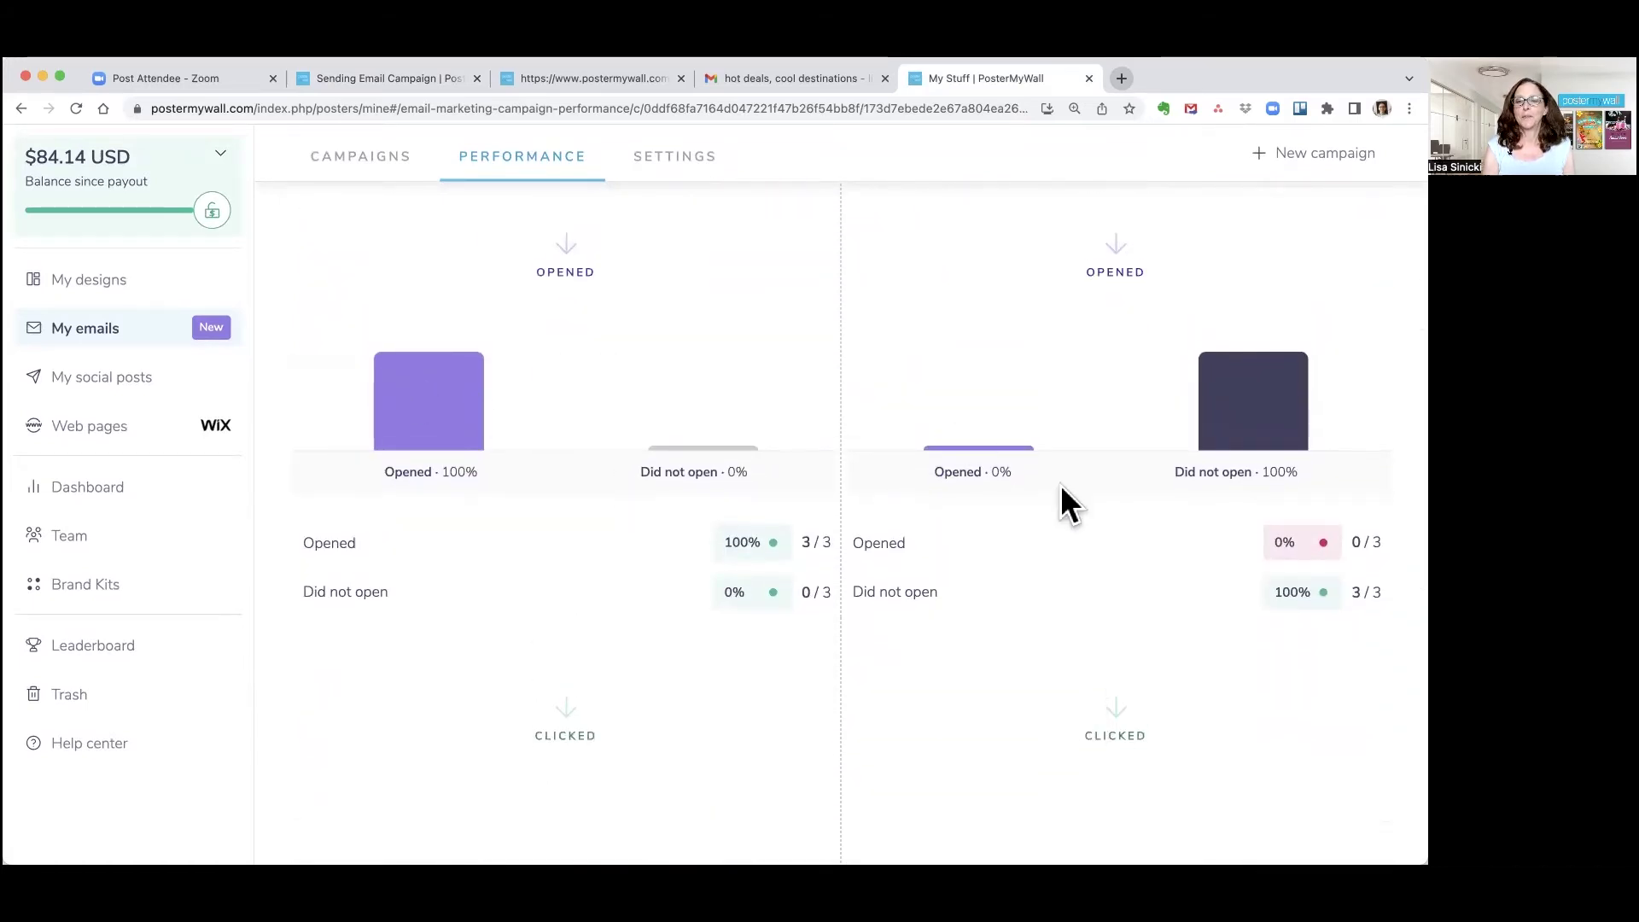
pyautogui.scroll(-3, 1061, 487)
pyautogui.scroll(-2, 1061, 486)
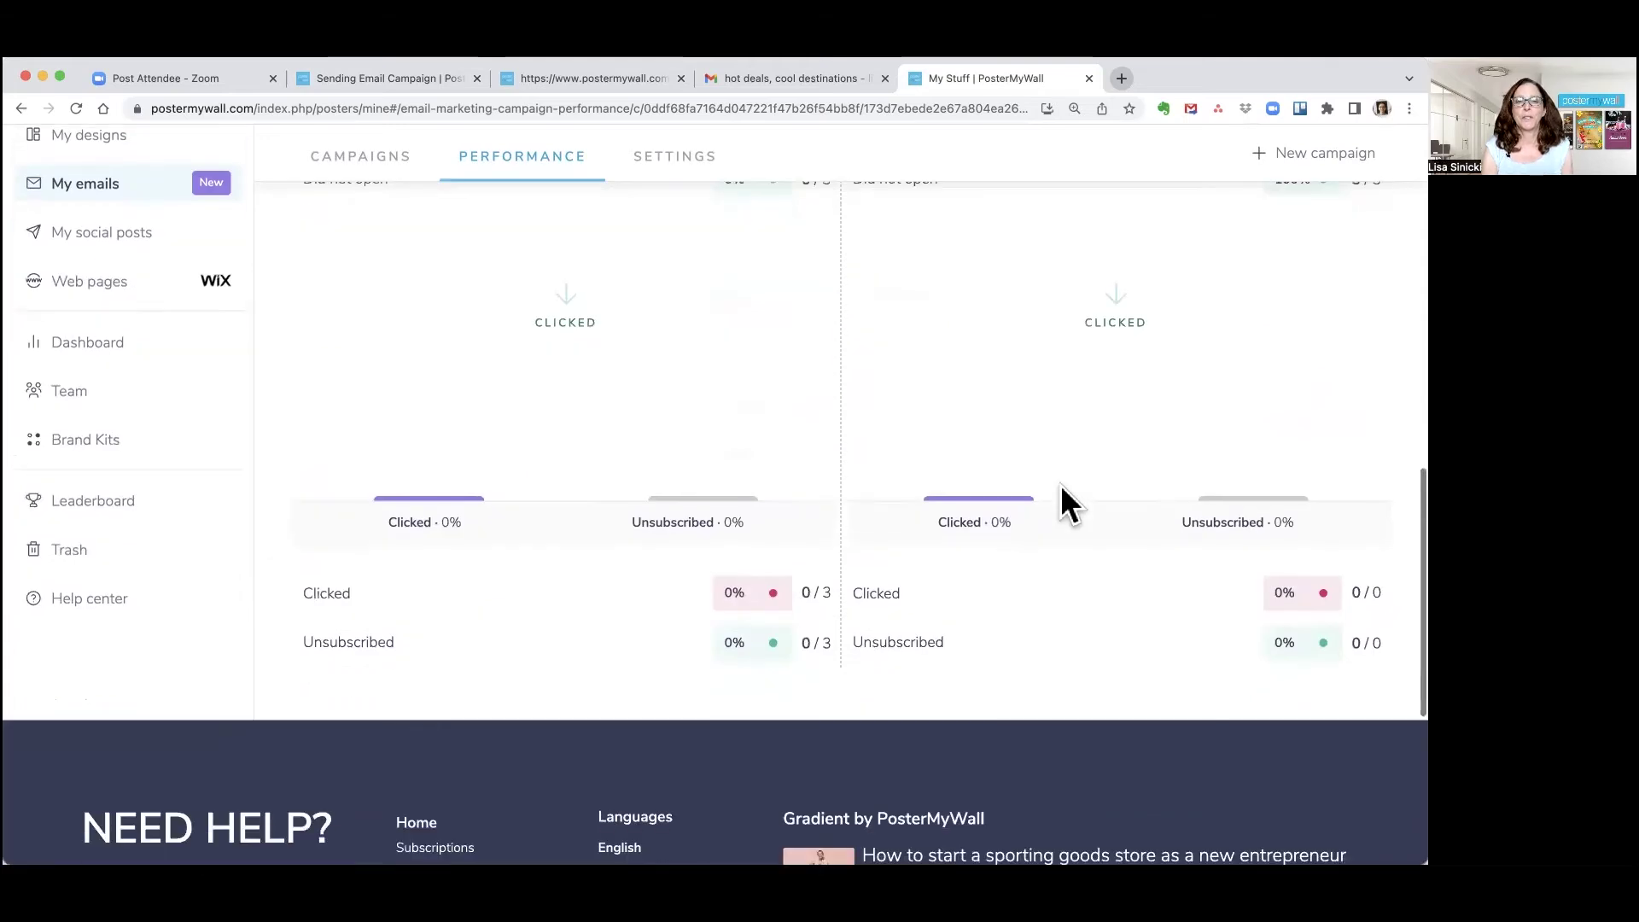
pyautogui.scroll(1, 1062, 485)
pyautogui.scroll(5, 1062, 485)
pyautogui.scroll(4, 1062, 485)
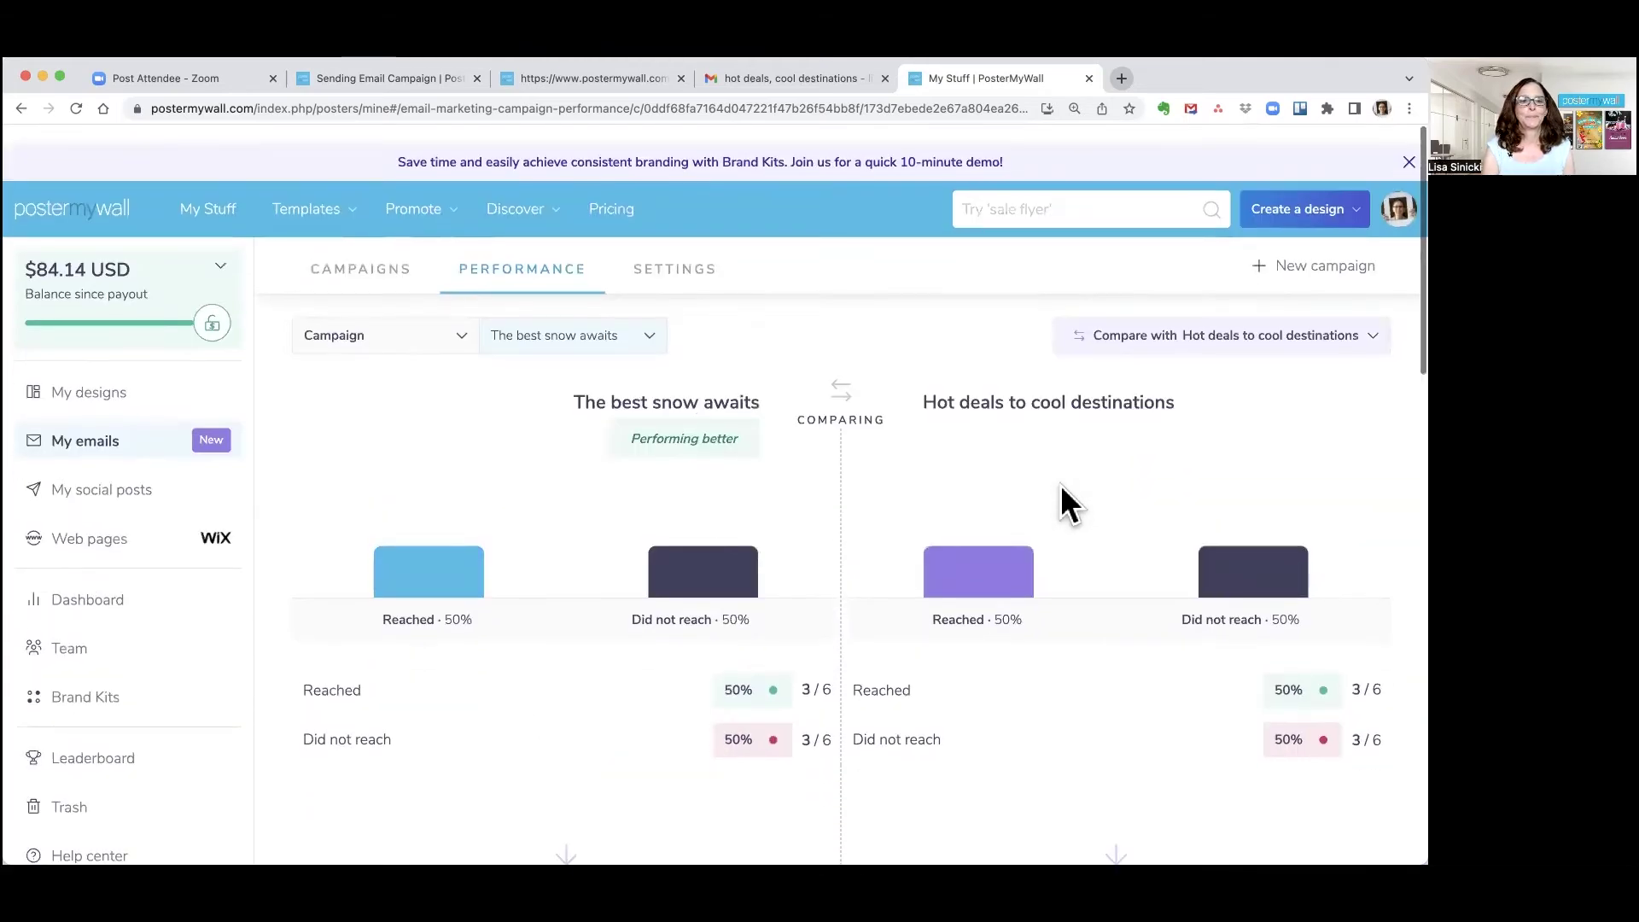
# Switch the stats view to Audience and show the Ski bums audience
pyautogui.click(463, 335)
pyautogui.click(390, 422)
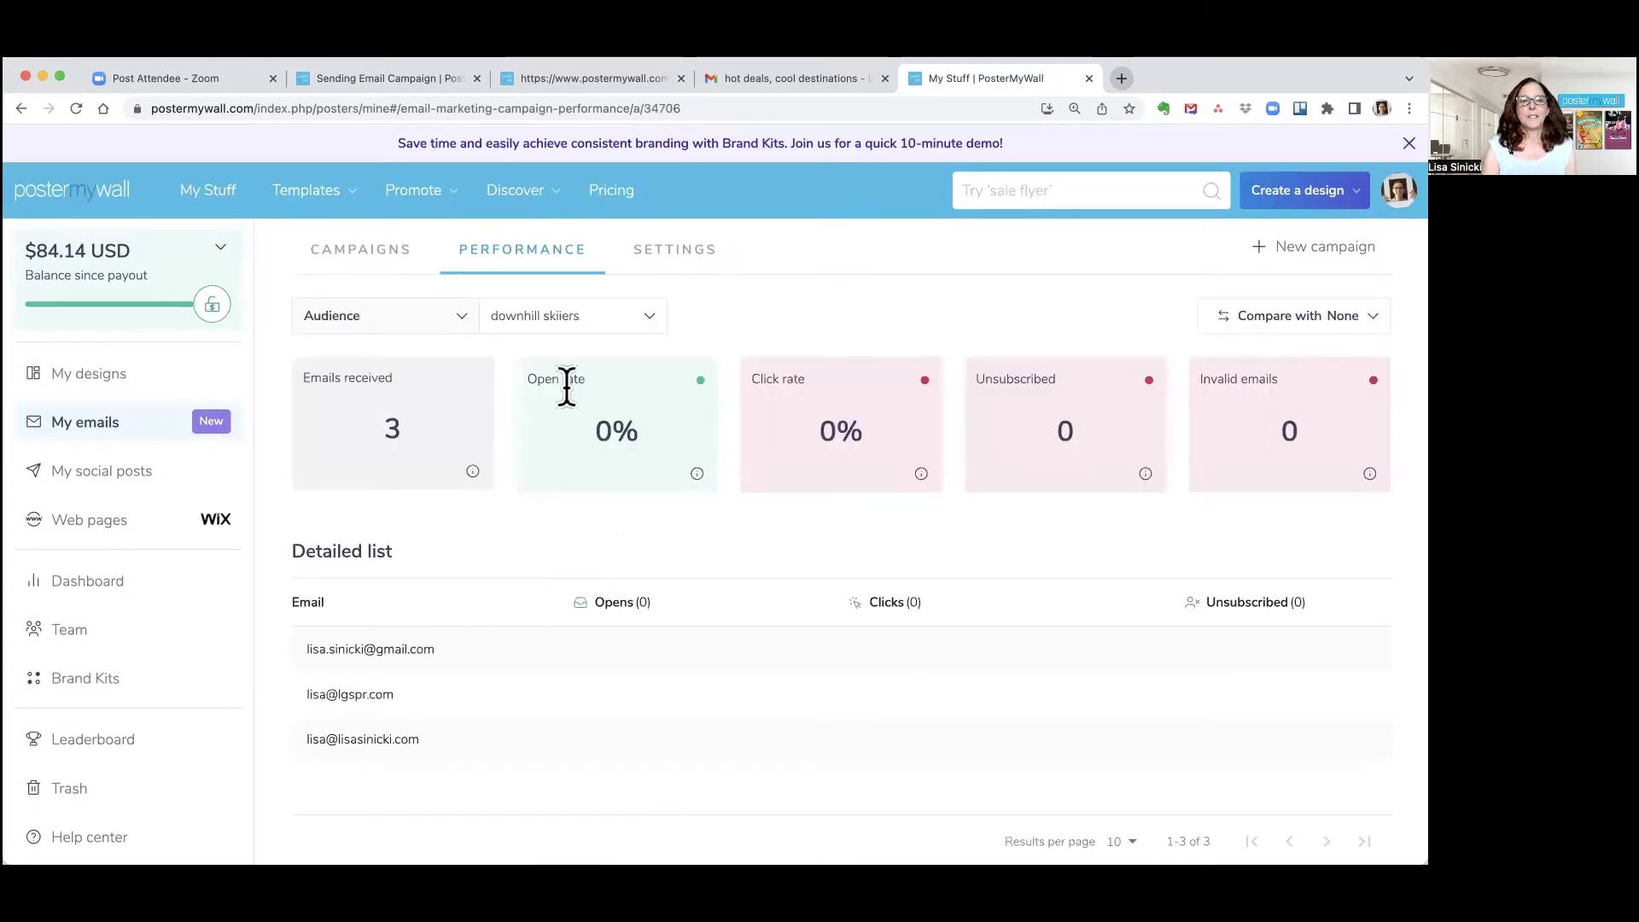
pyautogui.click(600, 328)
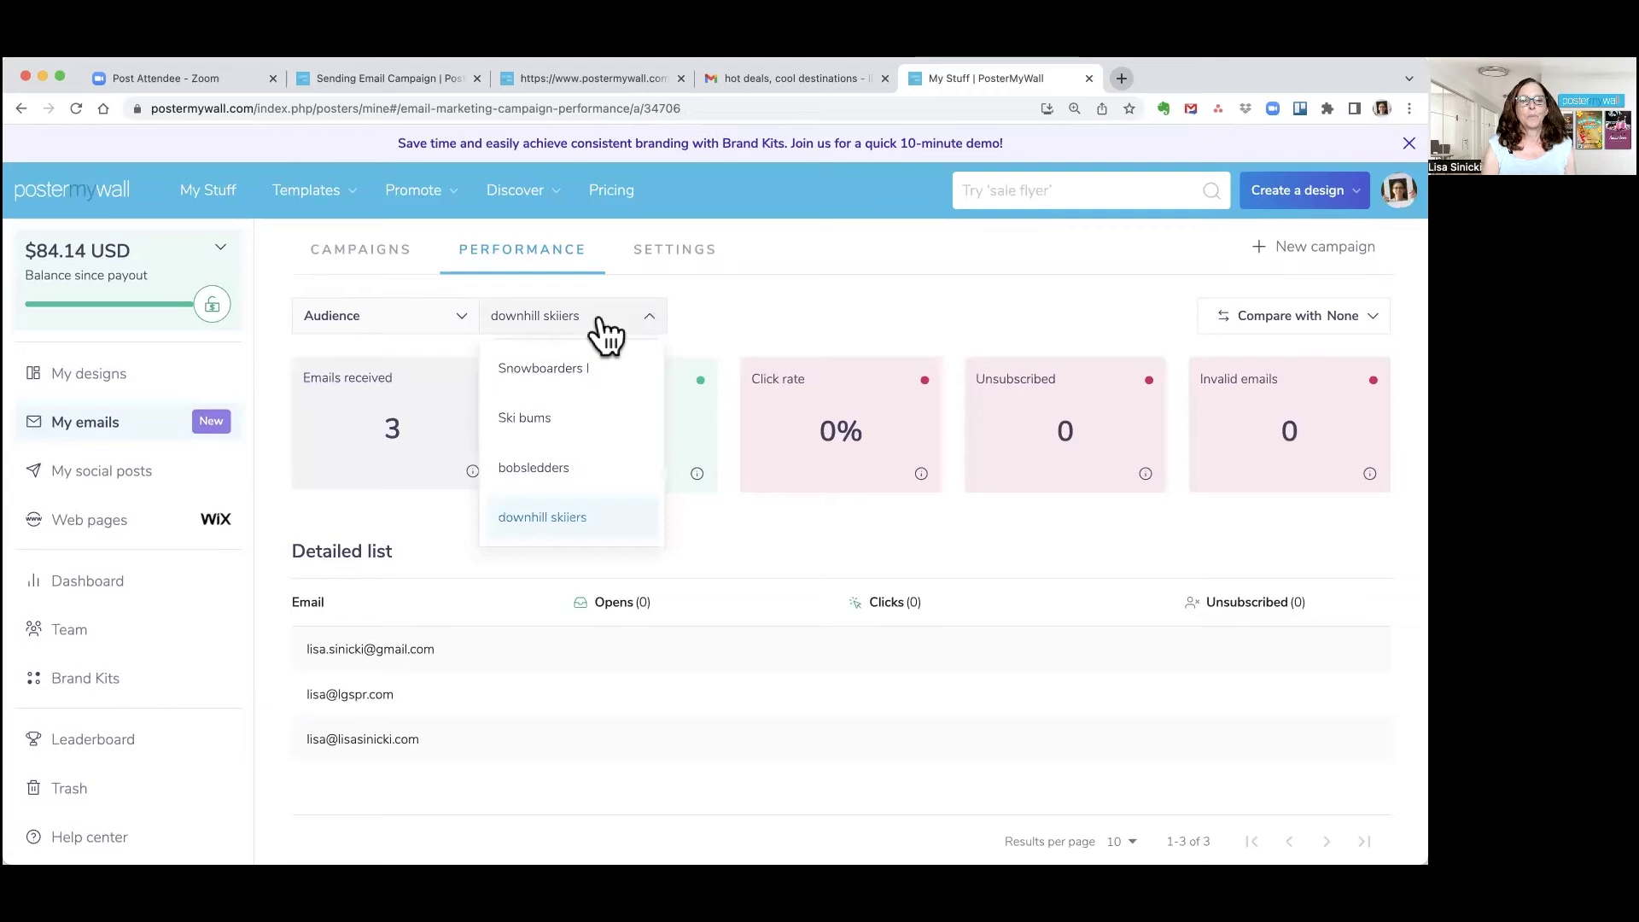
pyautogui.click(531, 417)
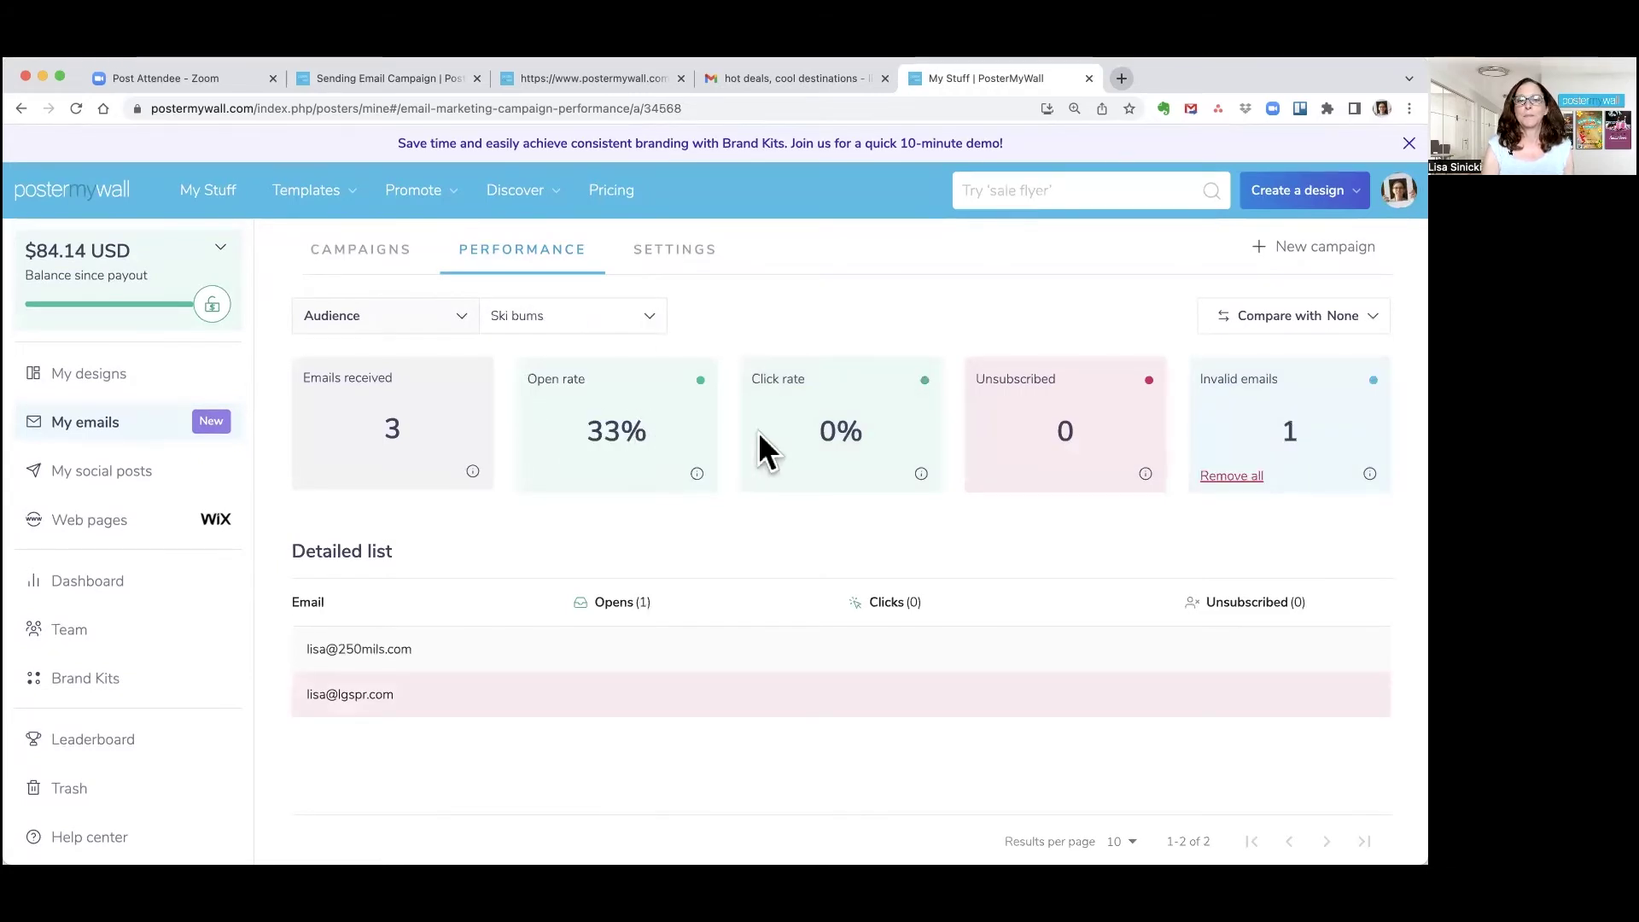
# Show downhill skiers, then bobsledders, ending on the Snowboarders I audience
pyautogui.click(651, 320)
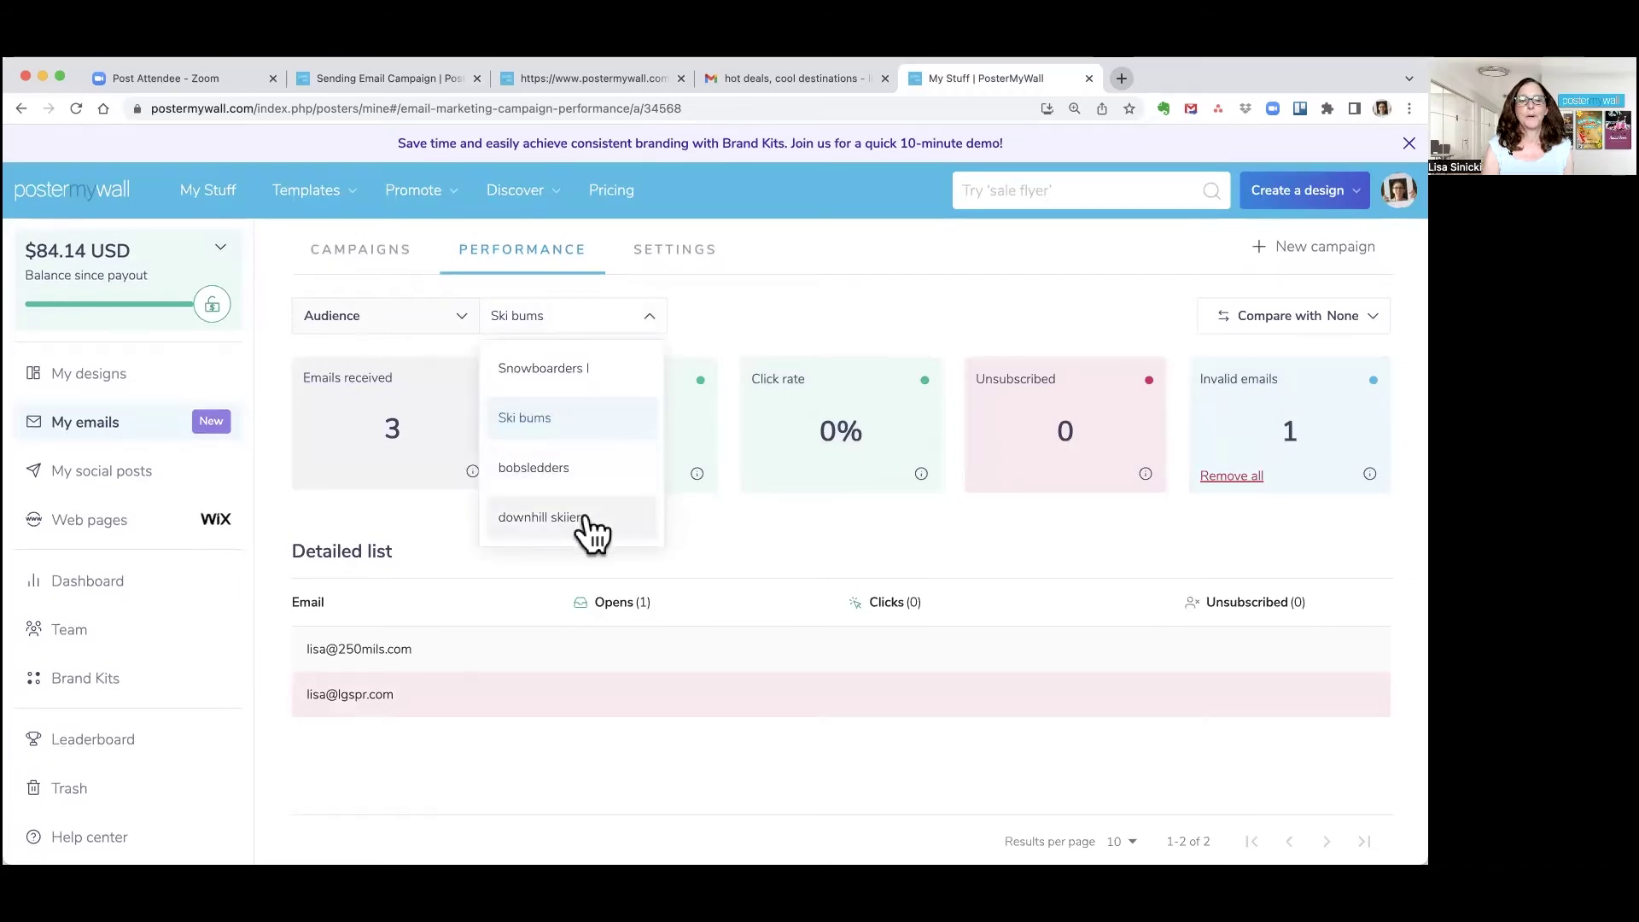
pyautogui.click(583, 525)
pyautogui.click(643, 321)
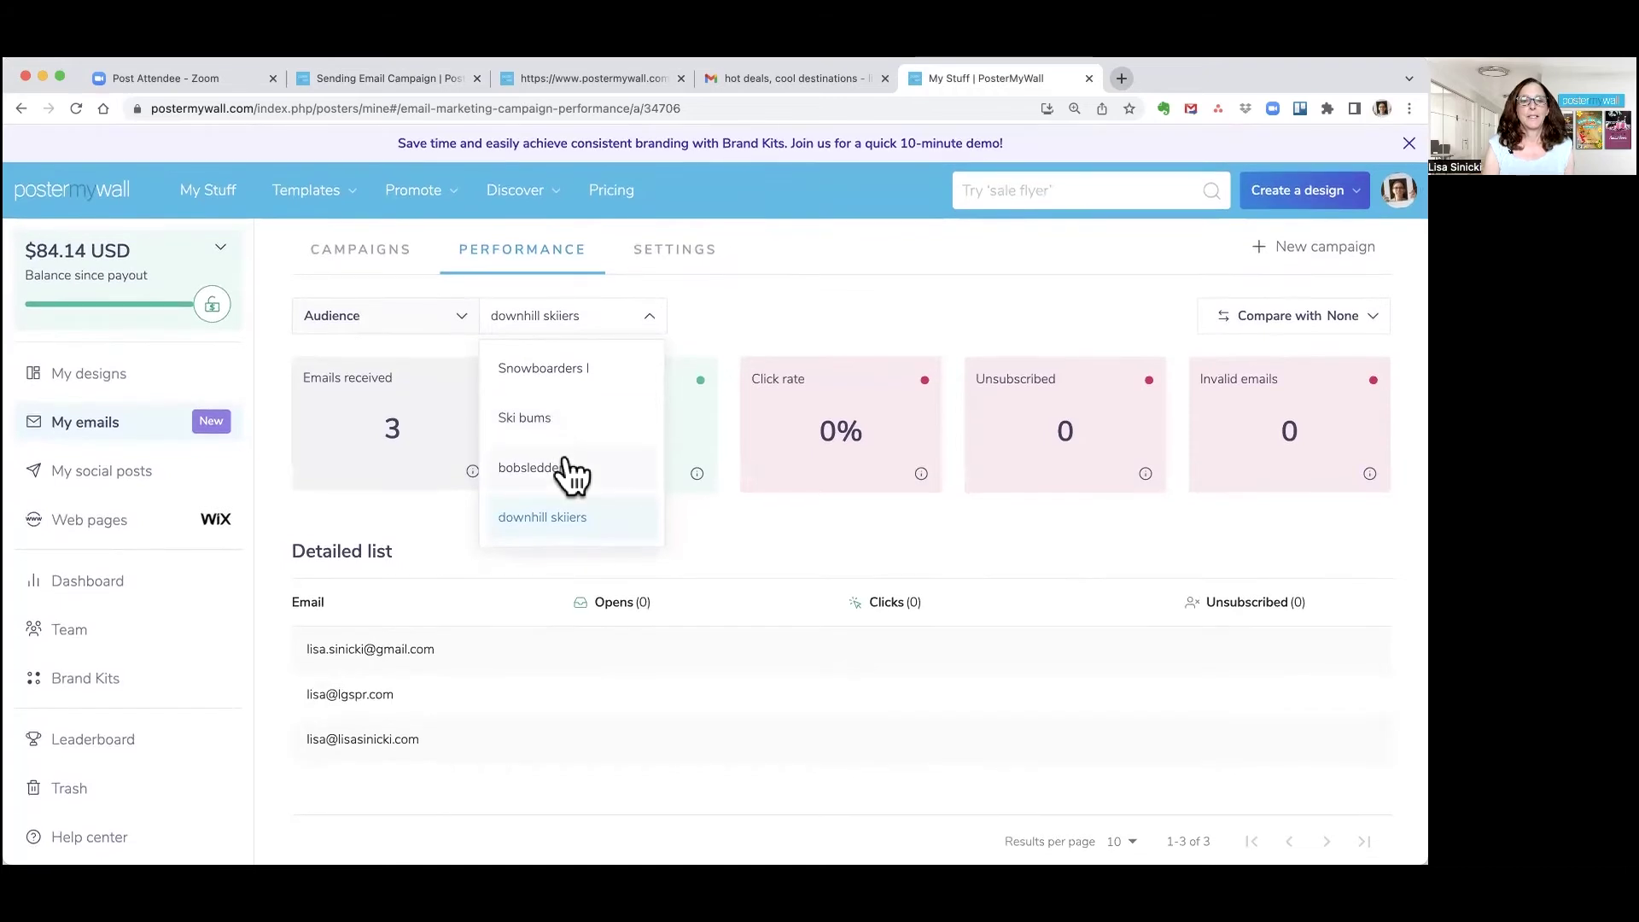
pyautogui.click(563, 471)
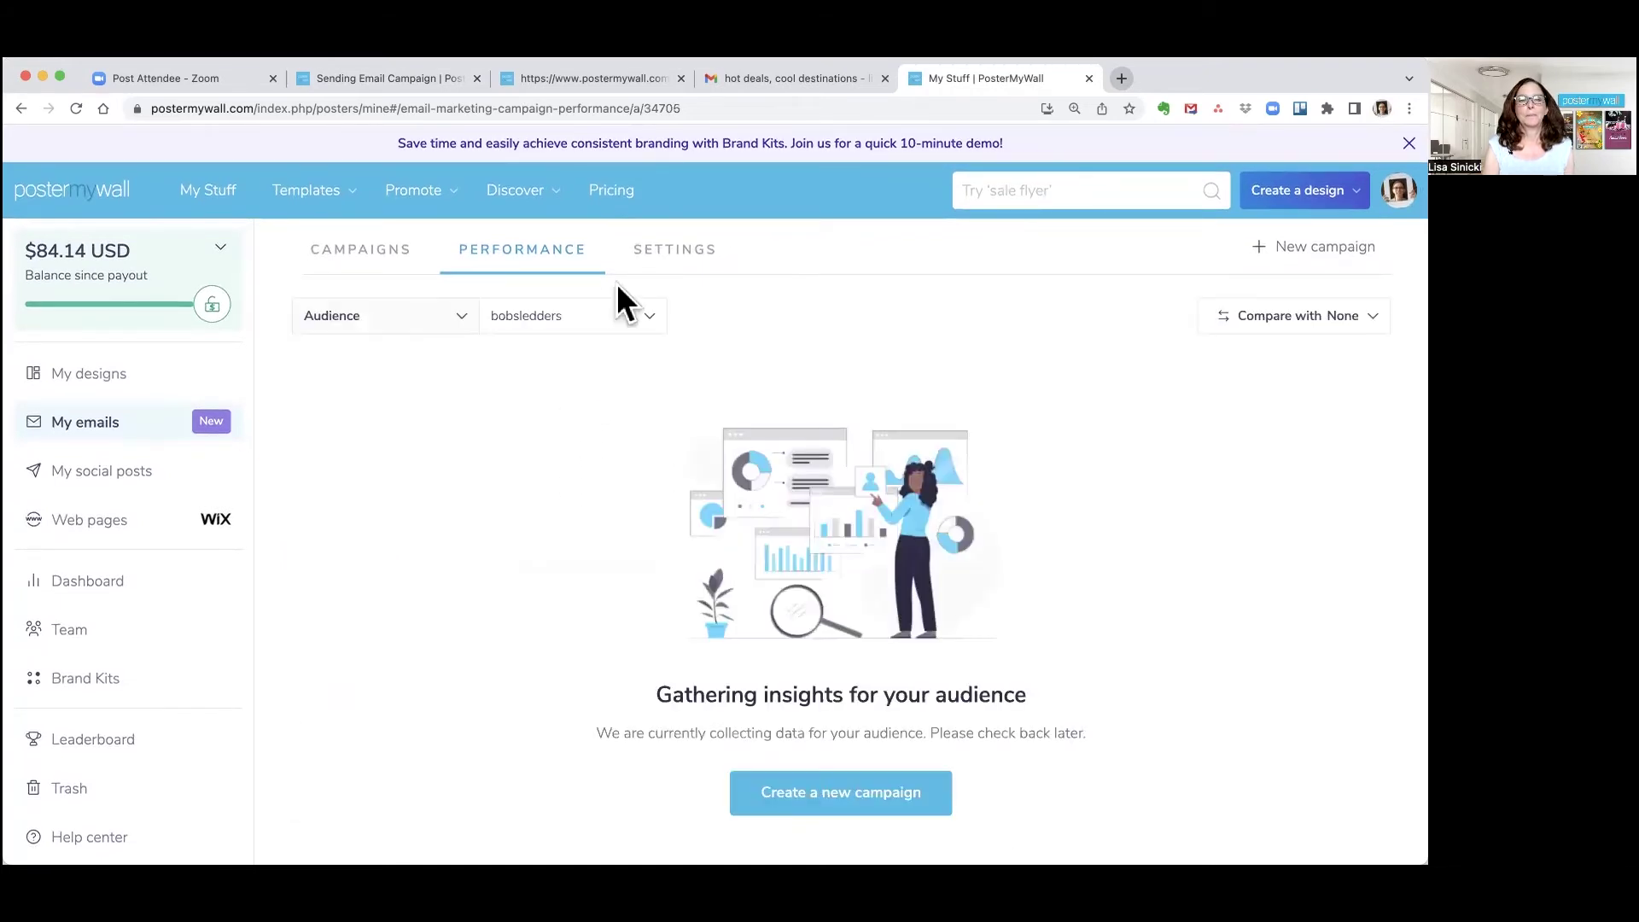
pyautogui.click(641, 320)
pyautogui.click(570, 370)
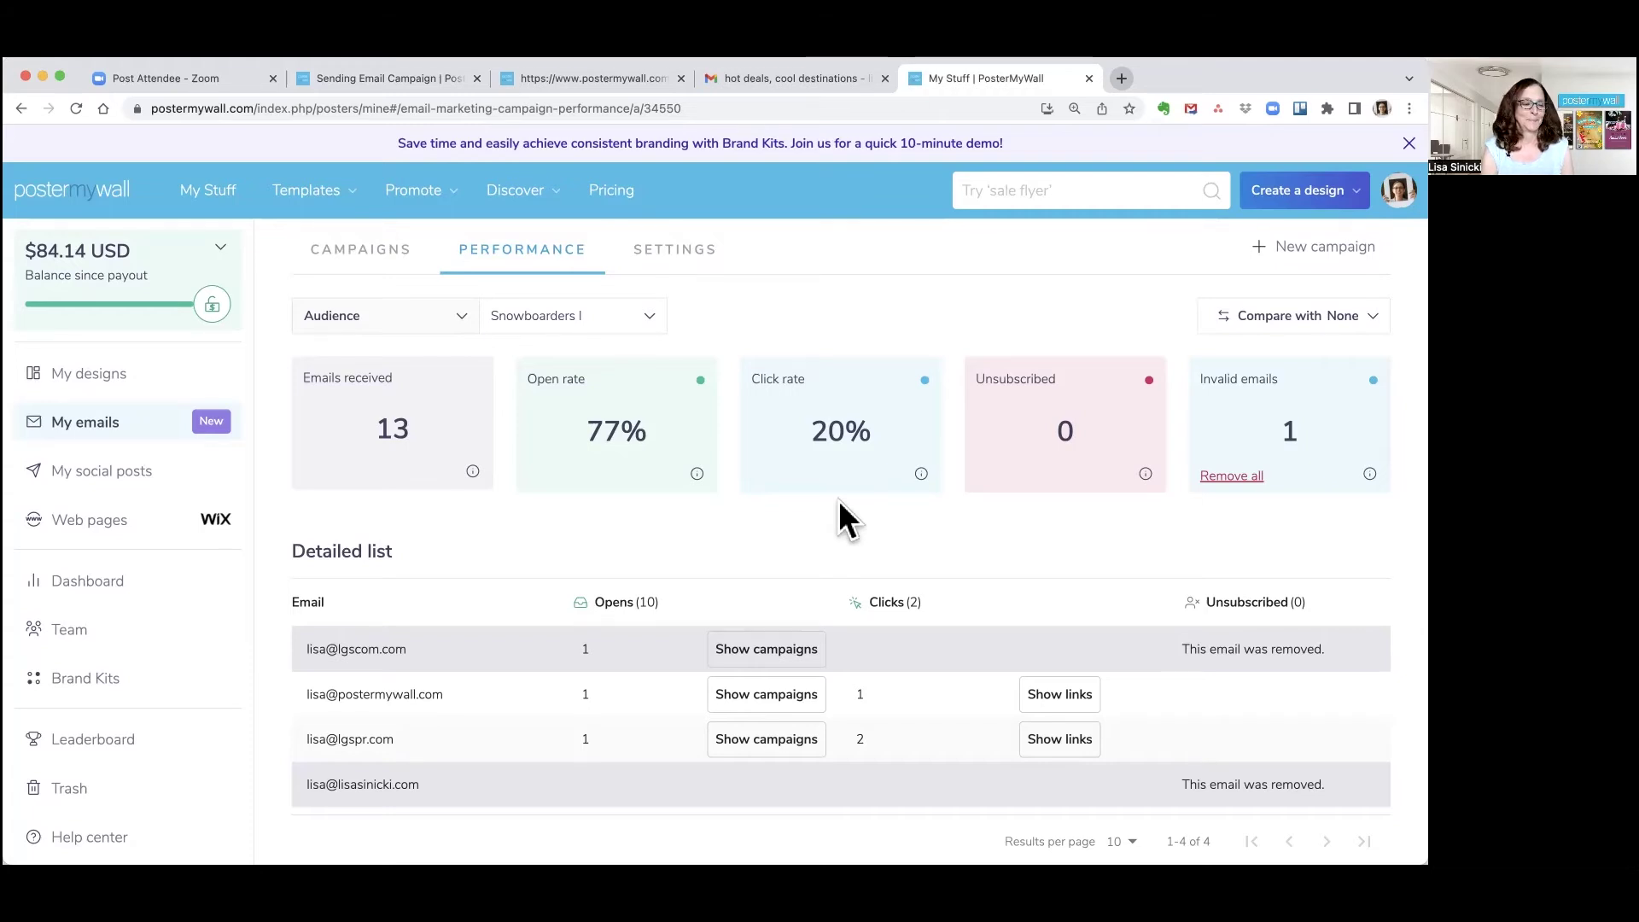
# Set 'Compare with' to the Ski bums audience beside Snowboarders I
pyautogui.click(1279, 339)
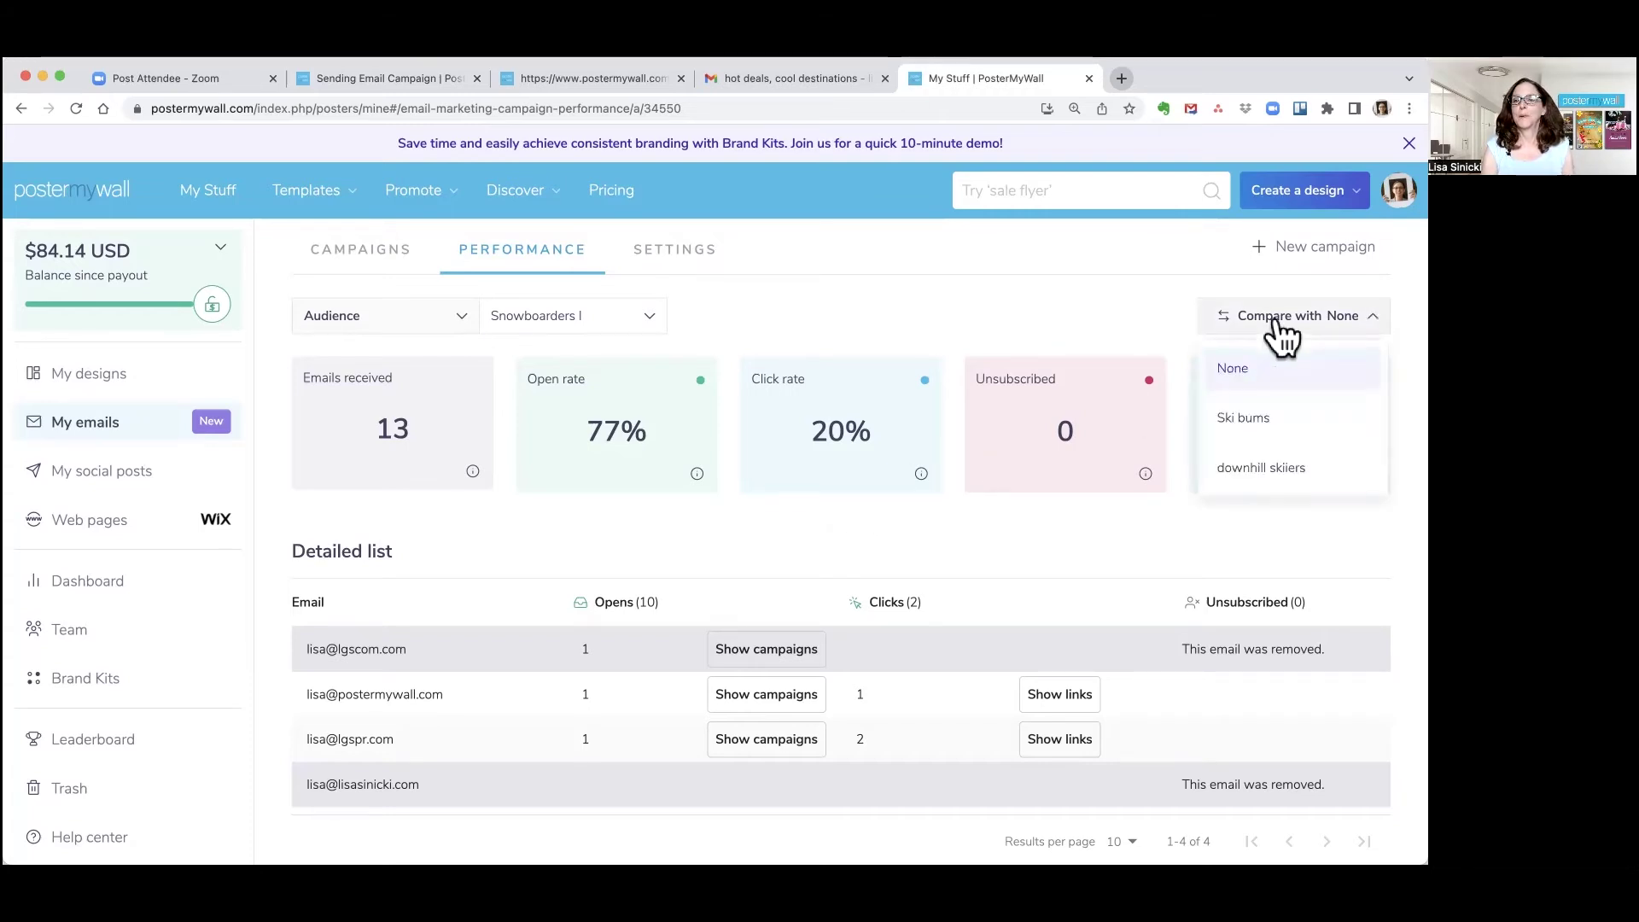
pyautogui.click(1249, 423)
pyautogui.scroll(-3, 918, 428)
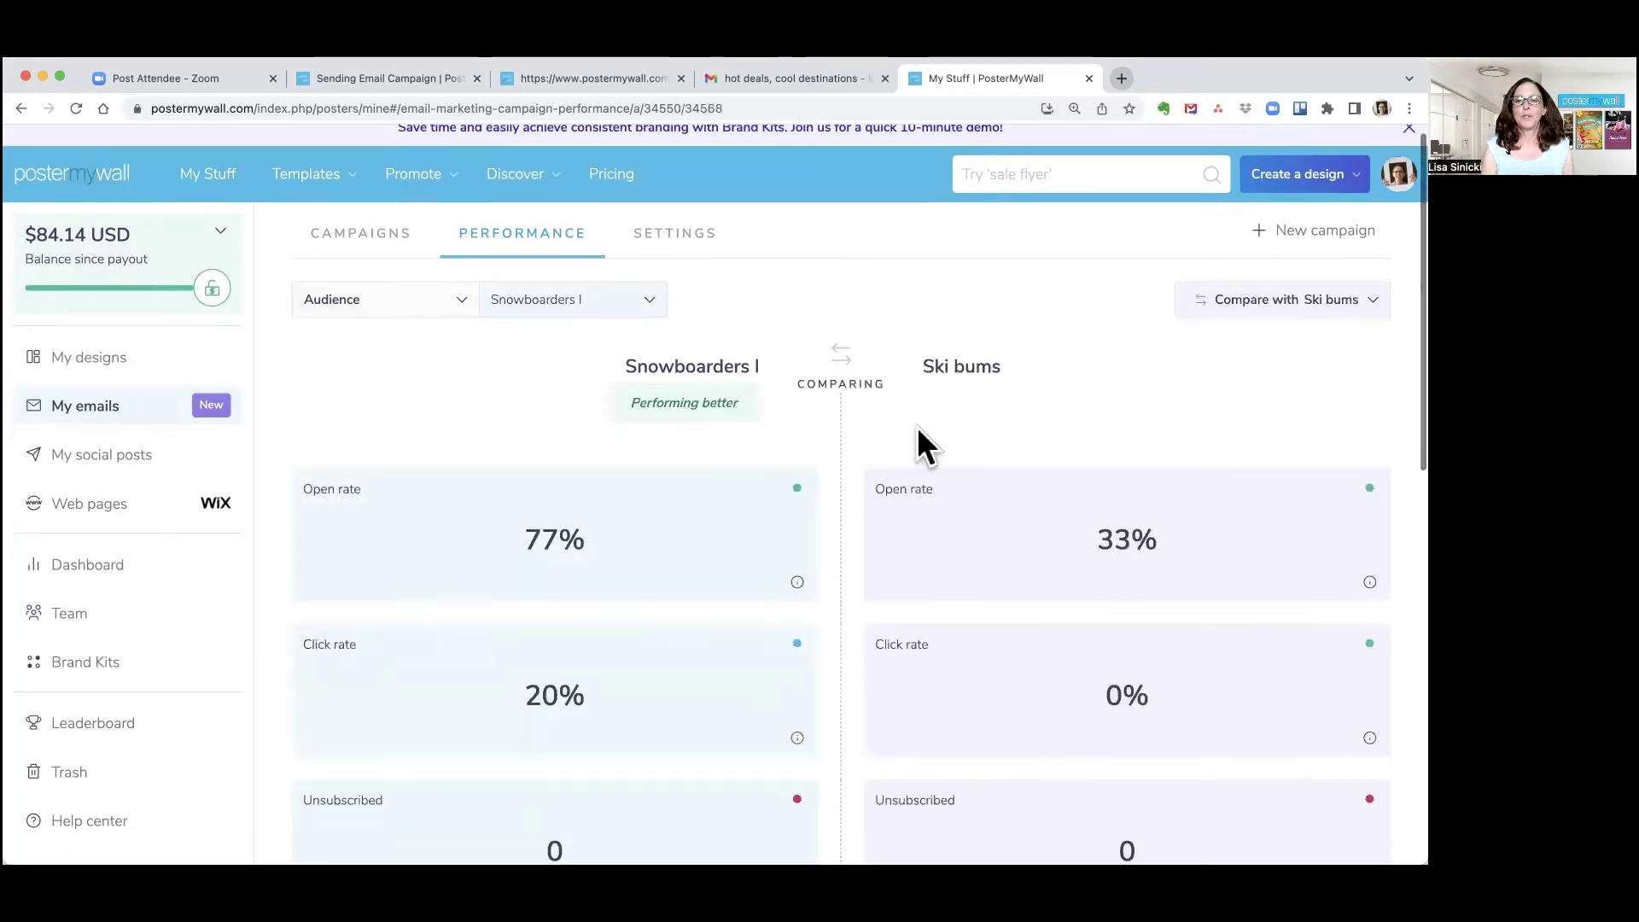
pyautogui.scroll(2, 917, 426)
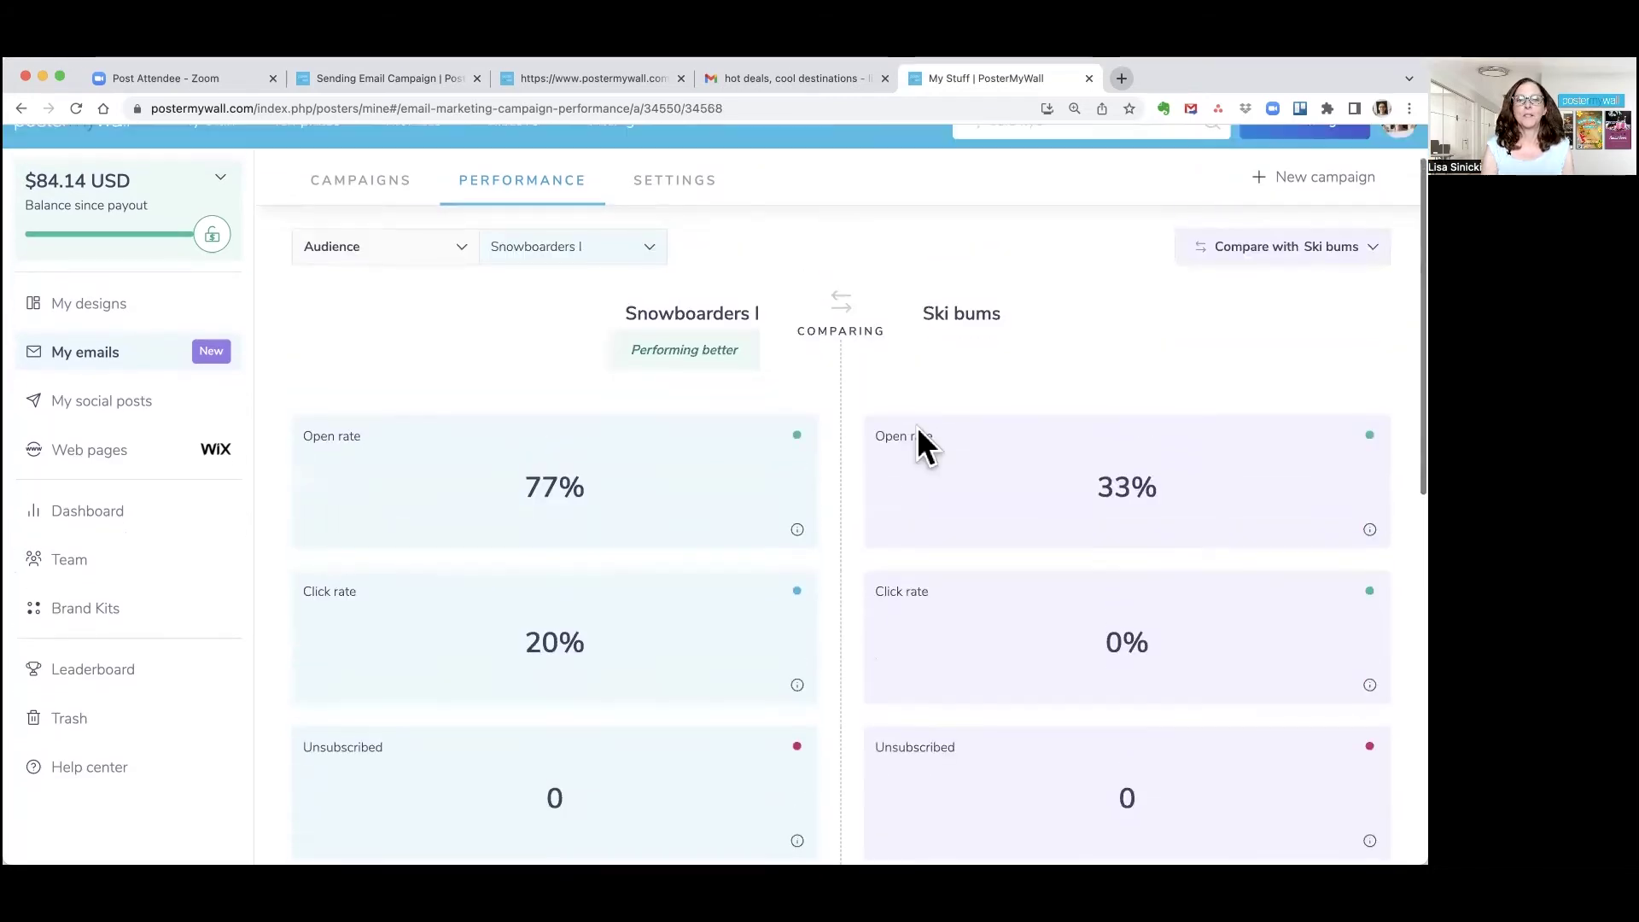
pyautogui.scroll(-1, 918, 426)
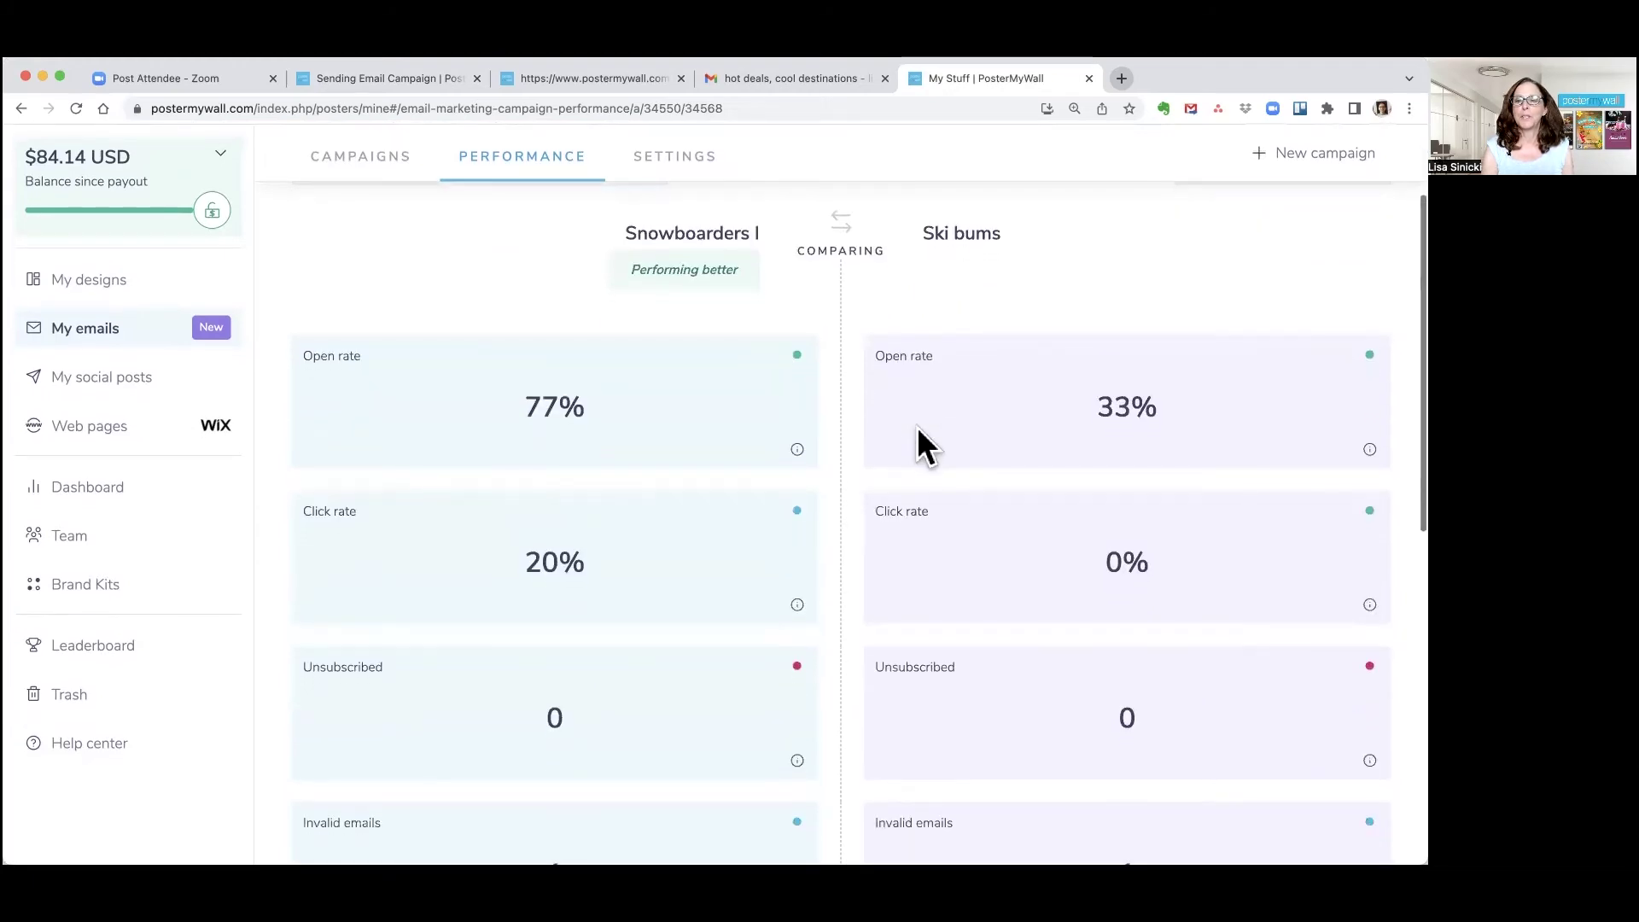
pyautogui.scroll(-5, 917, 429)
pyautogui.scroll(4, 917, 429)
pyautogui.scroll(4, 917, 428)
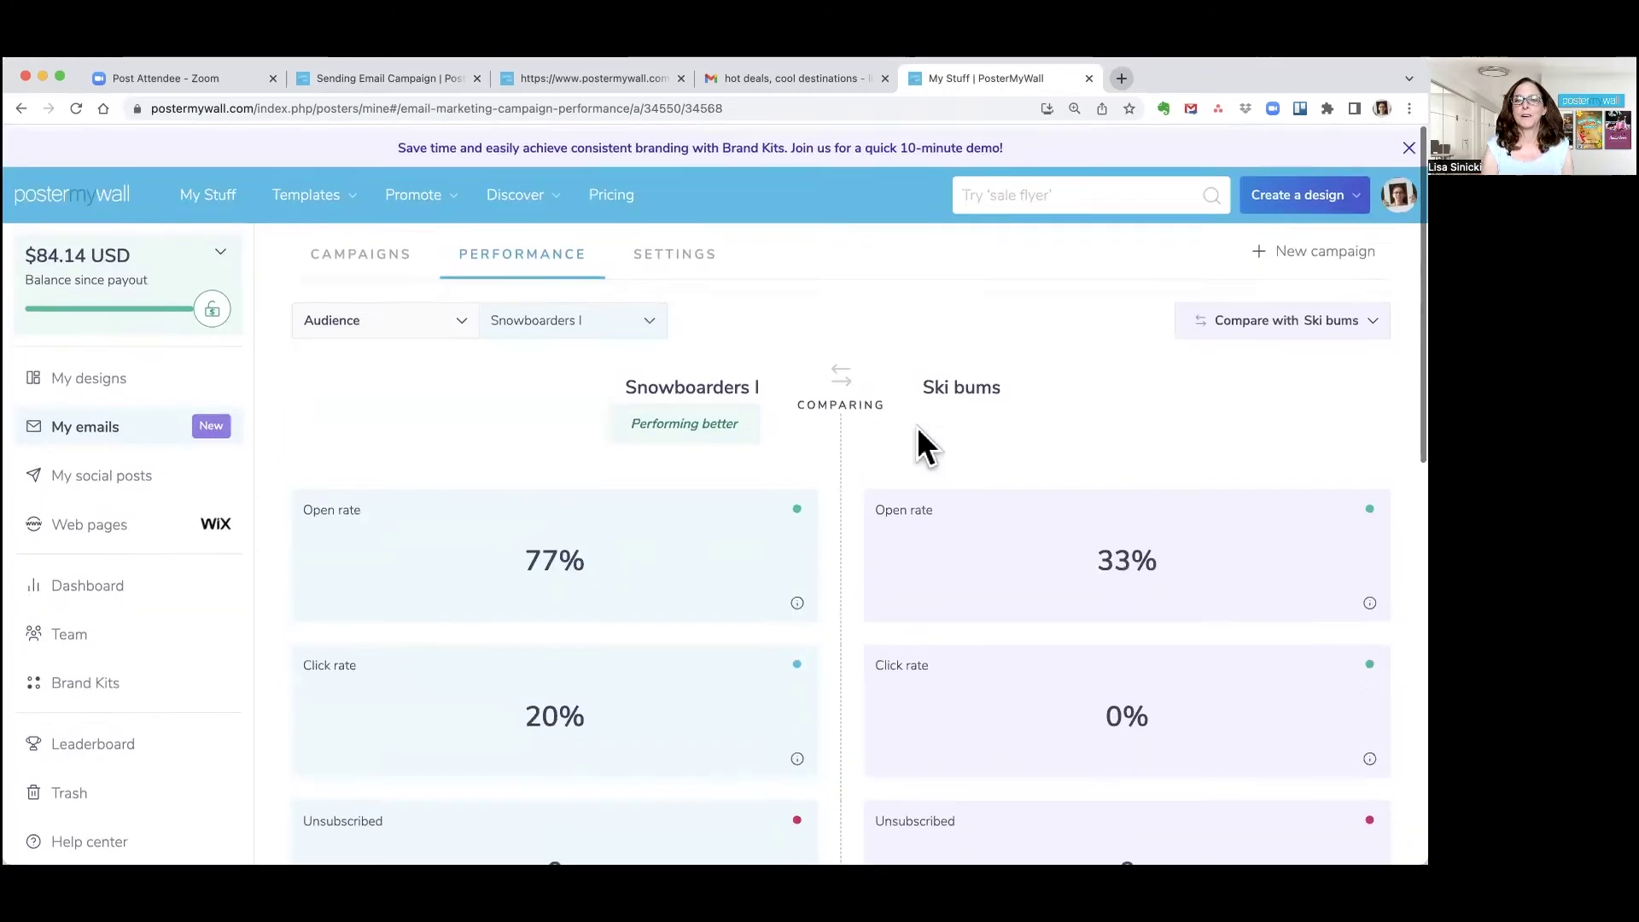